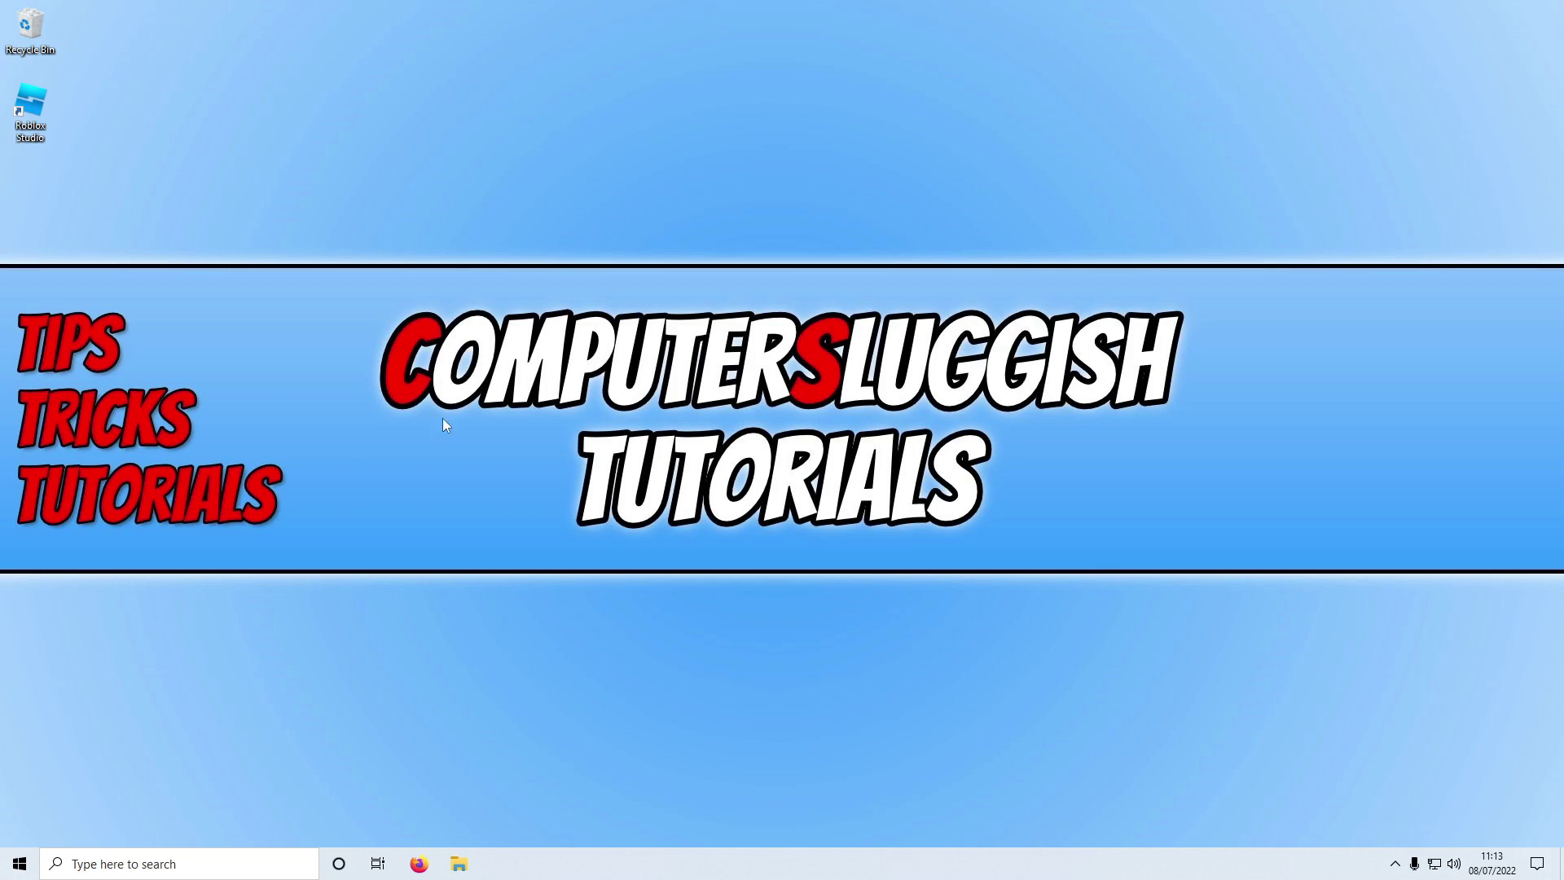
# - Find Roblox Studio in Start and open its install folder, version-cab881b8584d4028
pyautogui.click(6, 861)
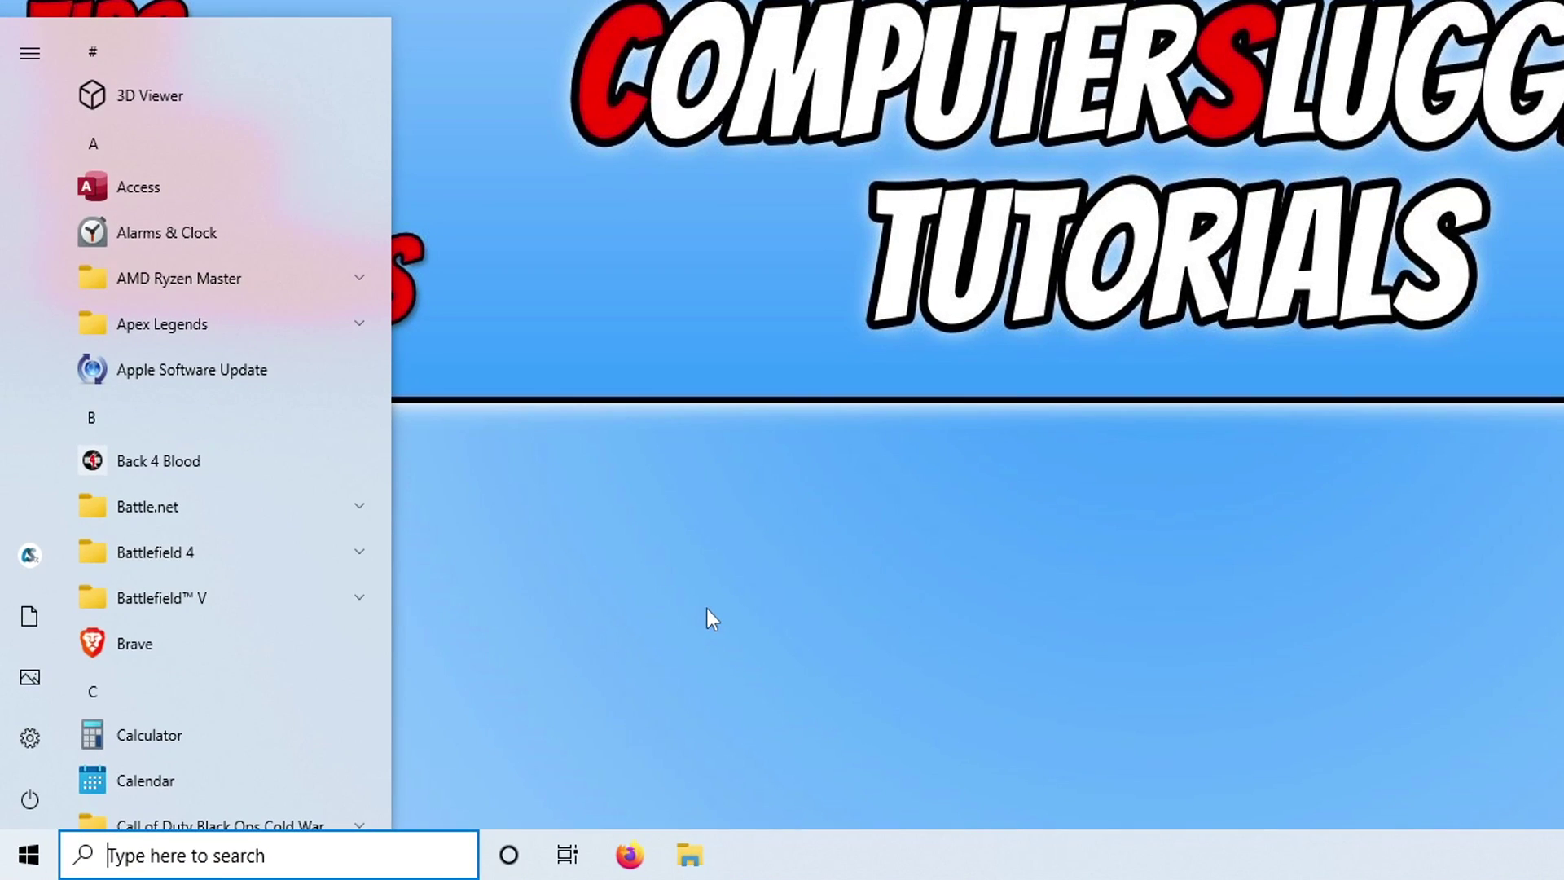
pyautogui.write('roblox')
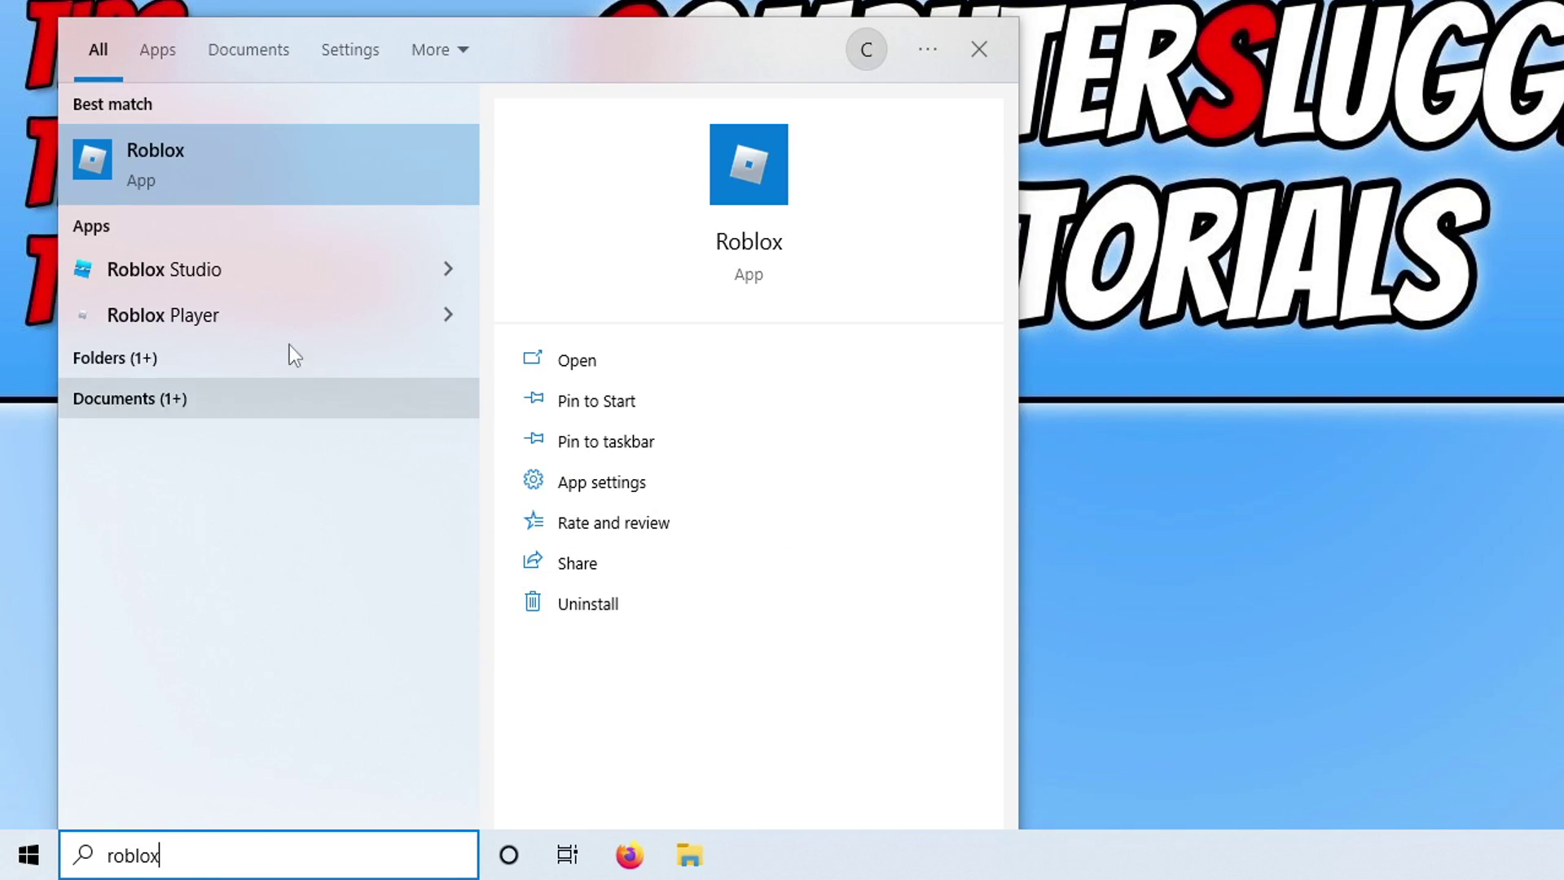
pyautogui.rightClick(282, 270)
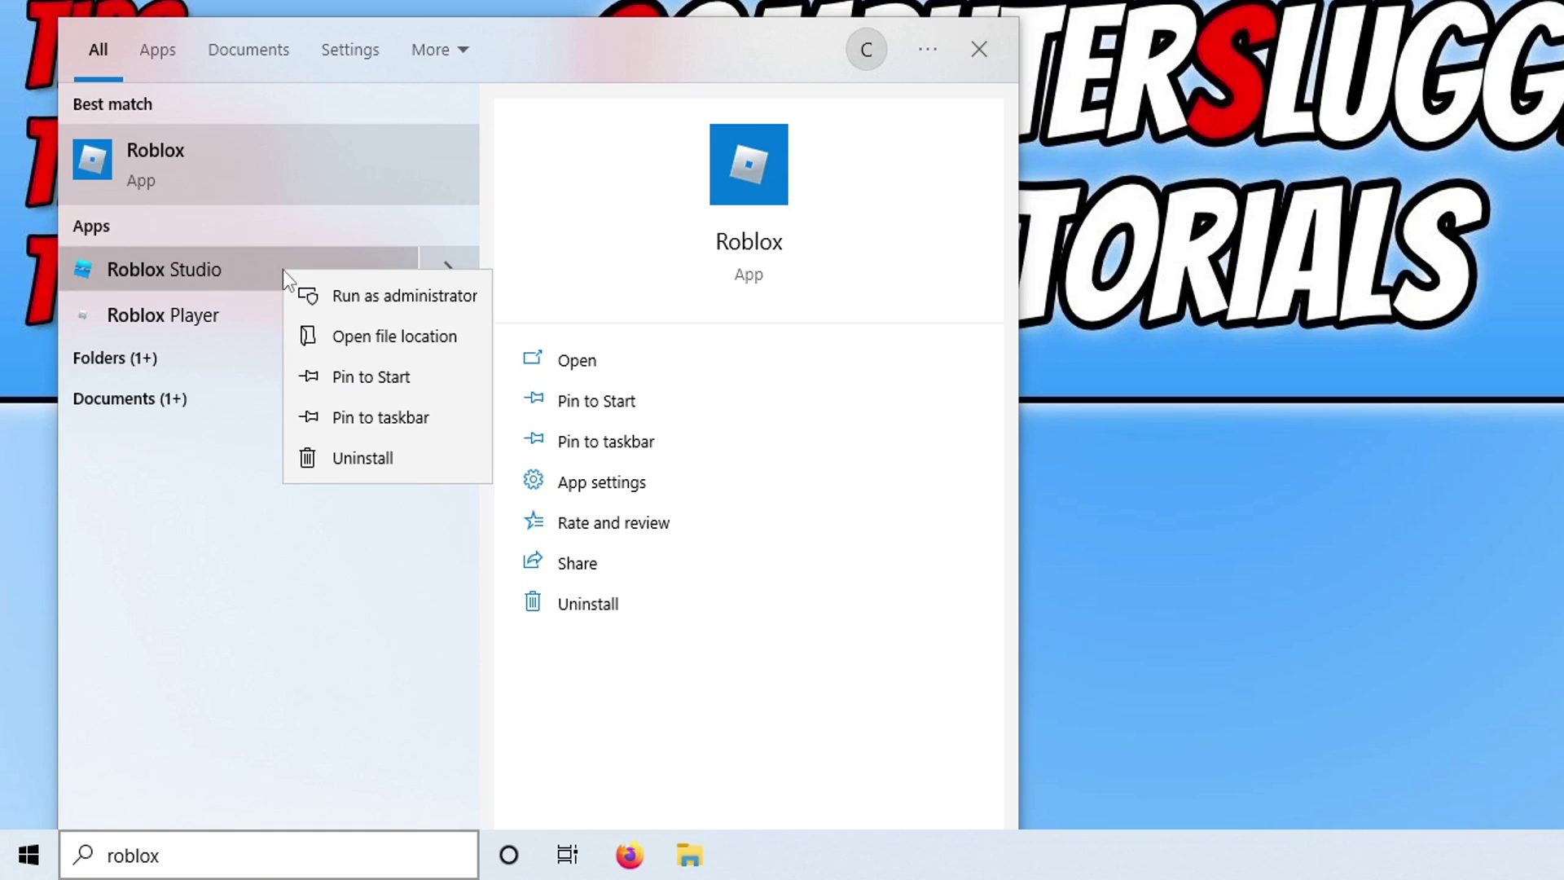
pyautogui.click(385, 339)
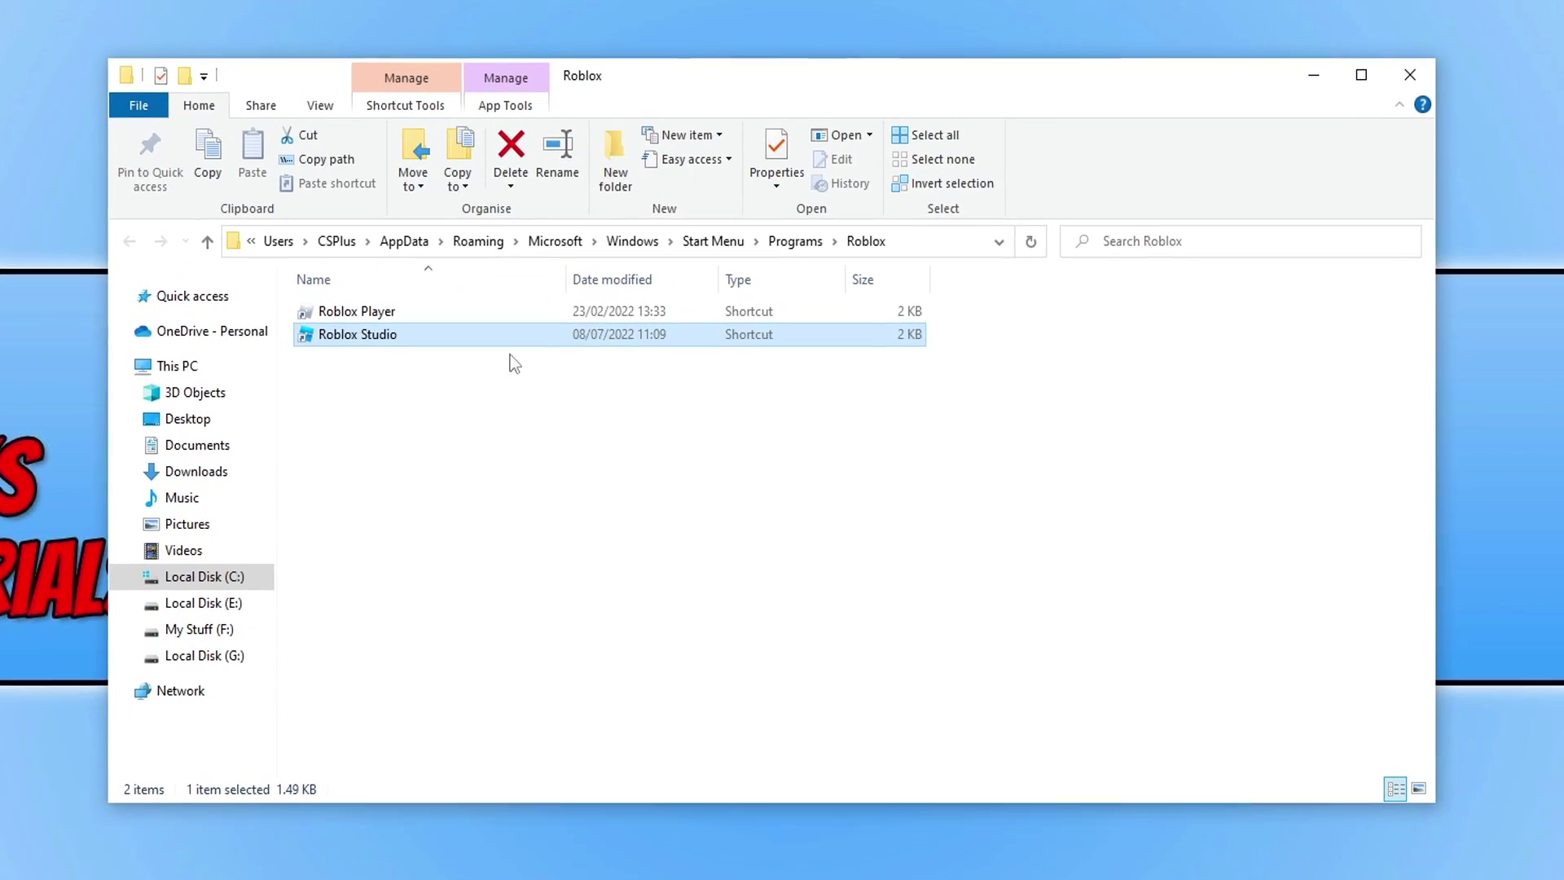
pyautogui.rightClick(362, 339)
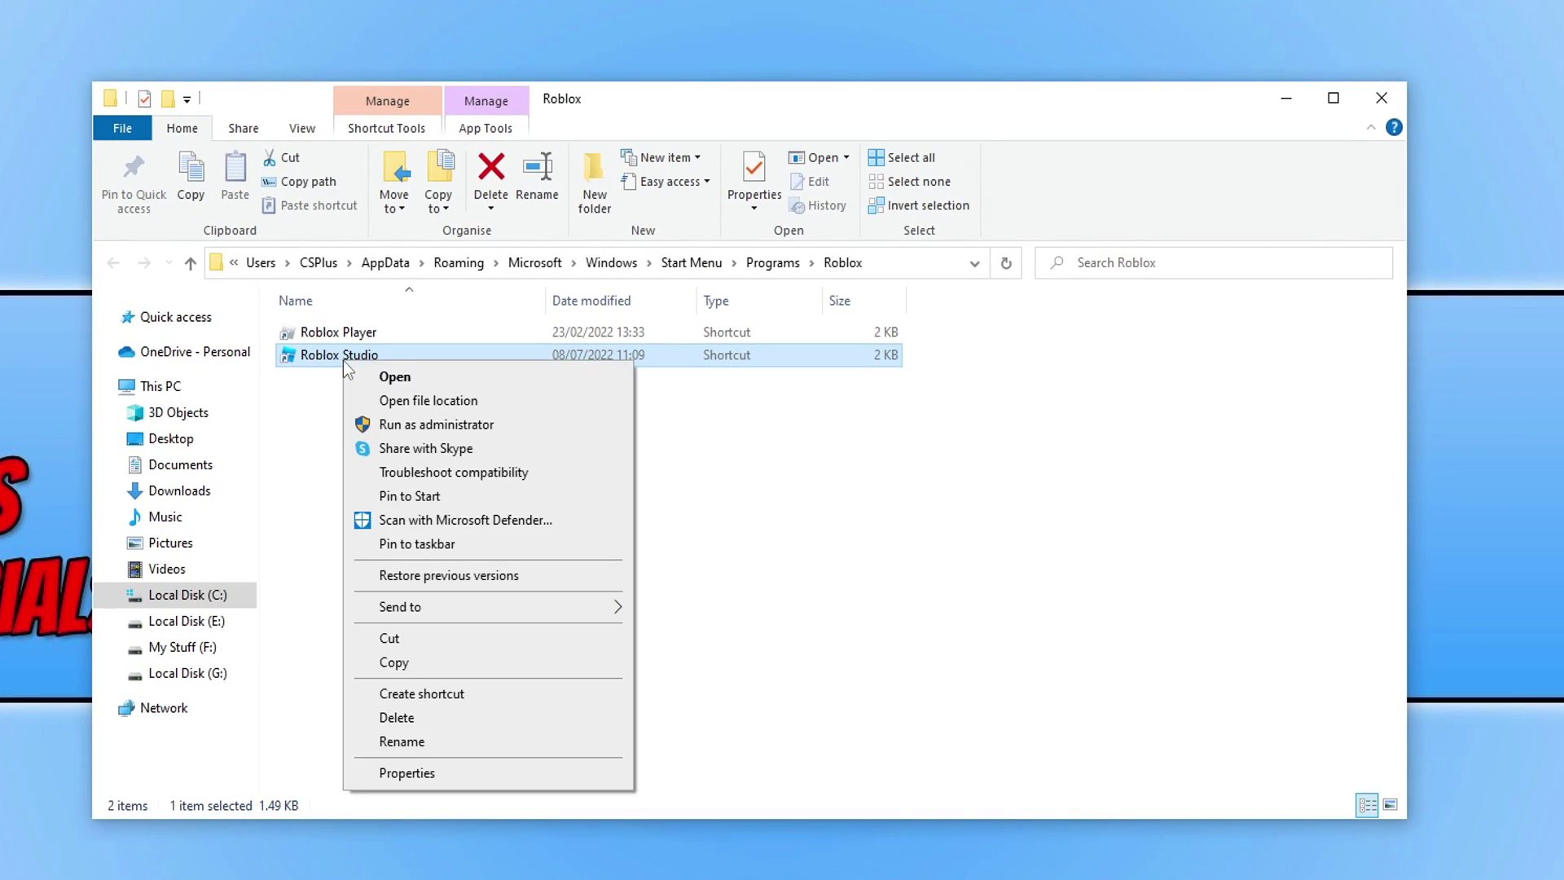
pyautogui.click(518, 402)
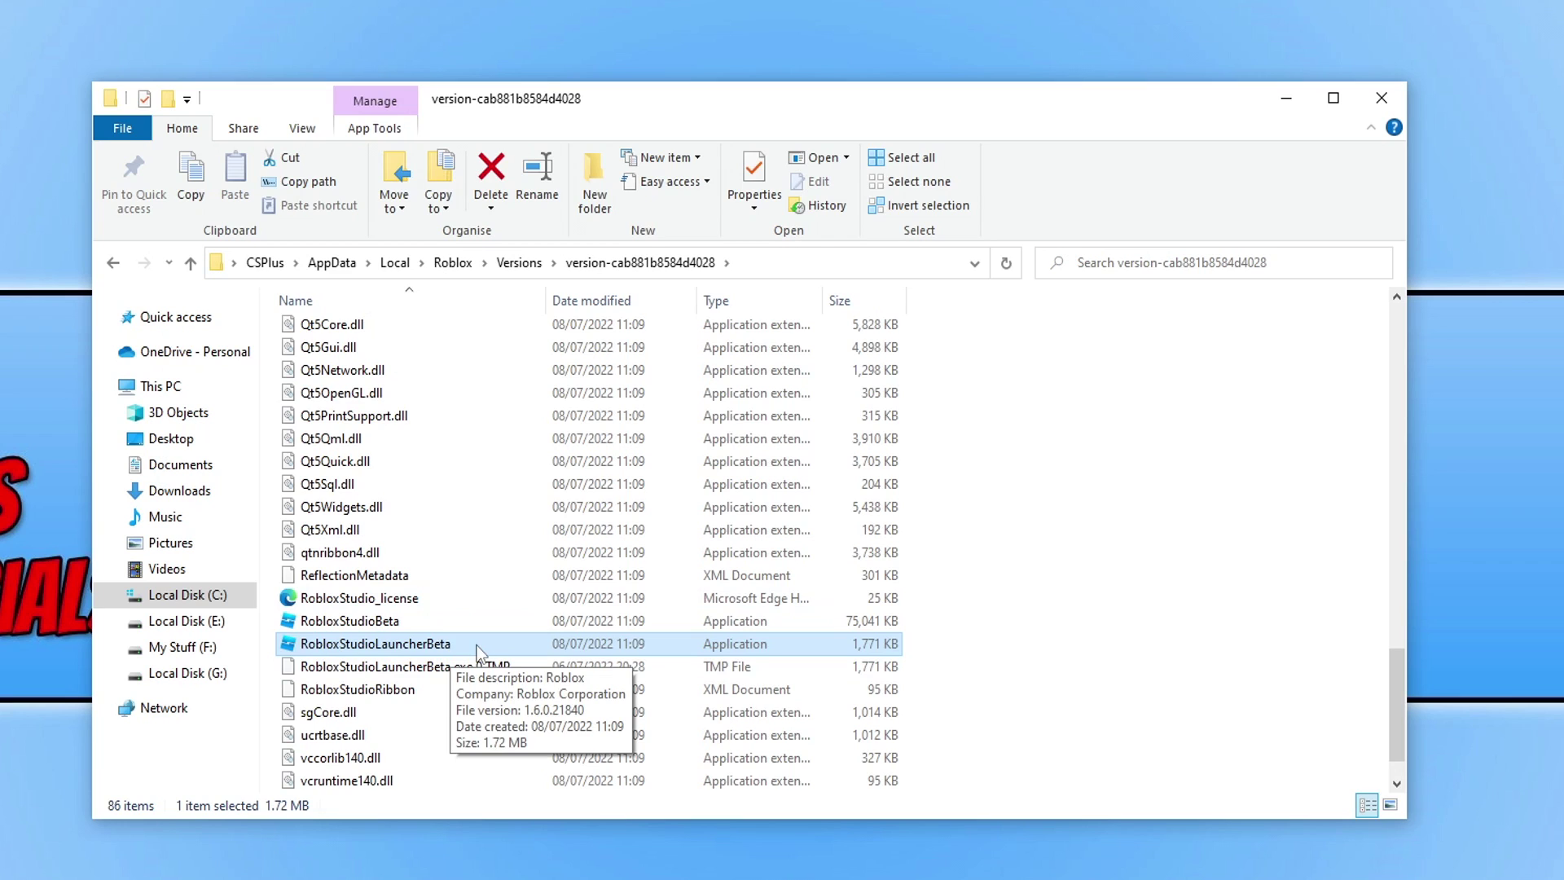
# - Set RobloxStudioLauncherBeta to run as administrator in its Compatibility properties
pyautogui.rightClick(393, 647)
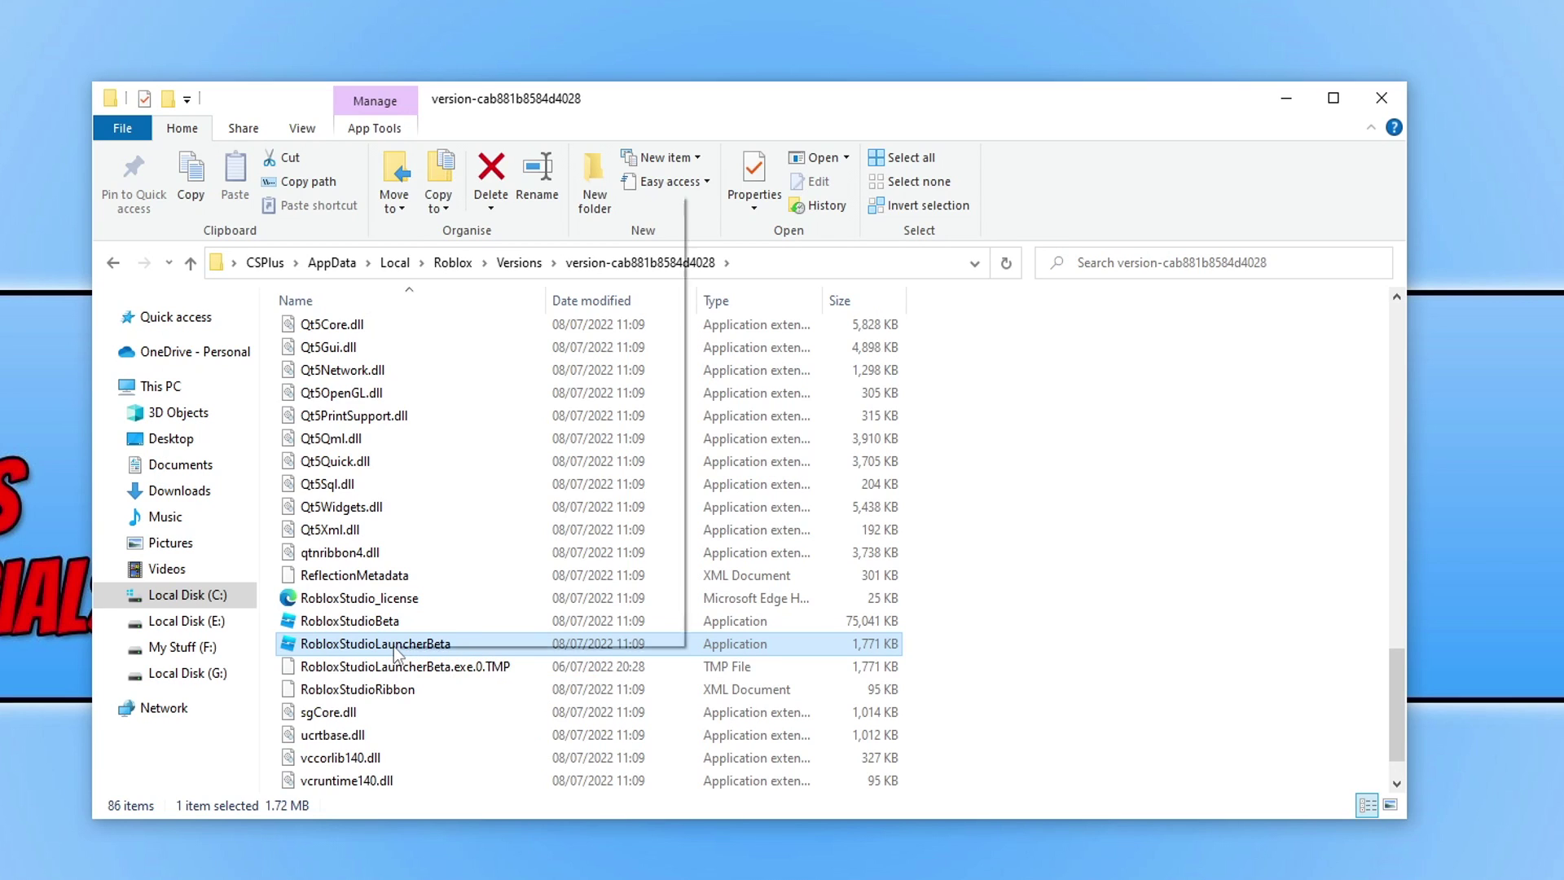
pyautogui.click(521, 633)
pyautogui.moveTo(563, 500); pyautogui.dragTo(521, 241)
pyautogui.click(575, 289)
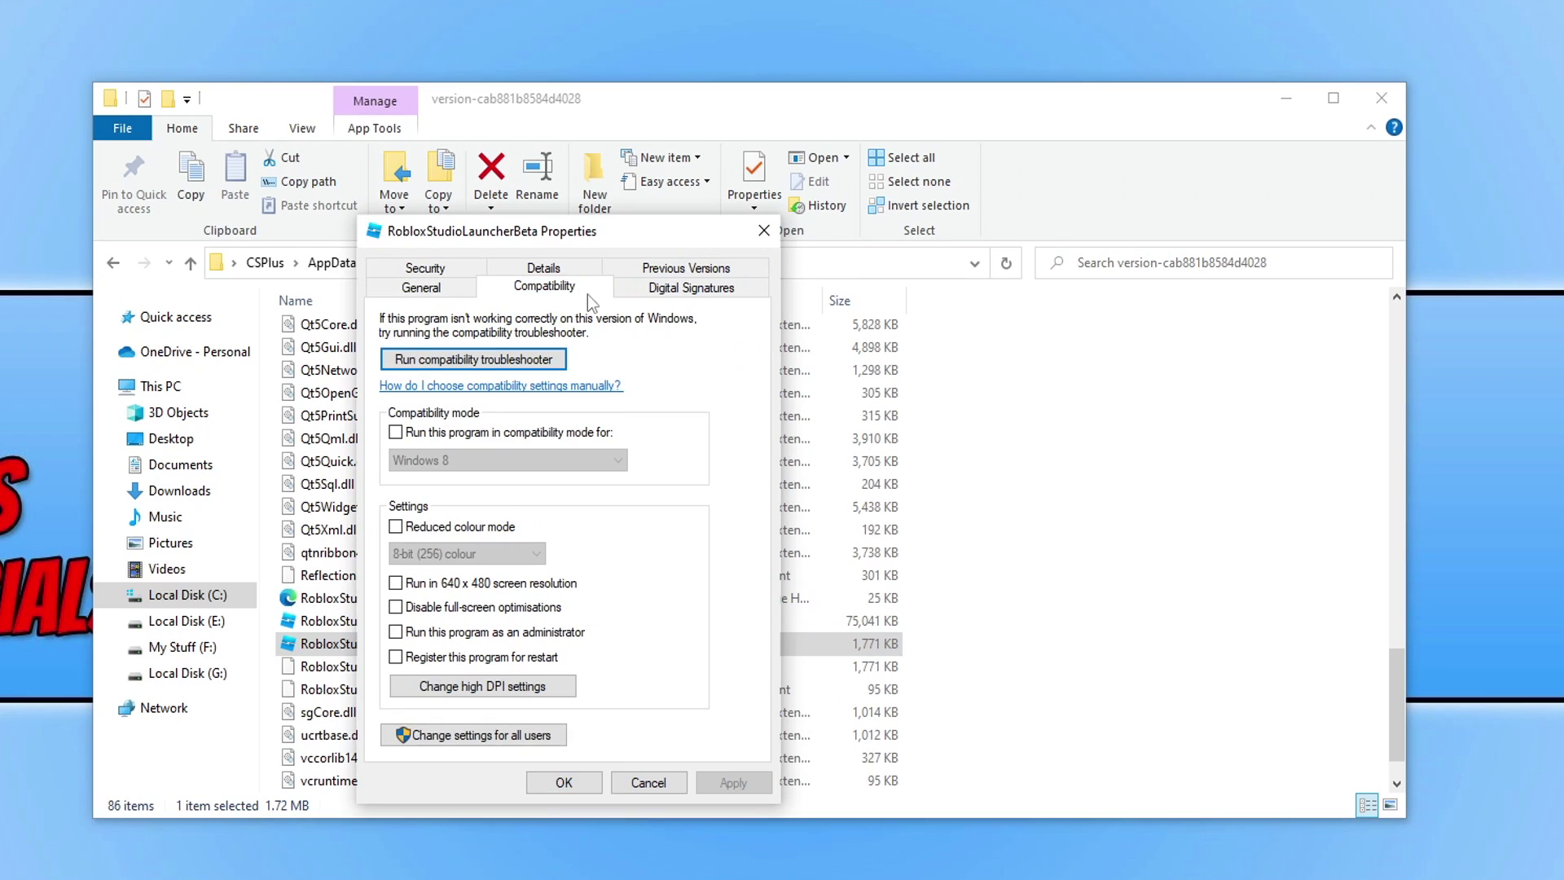
pyautogui.click(395, 632)
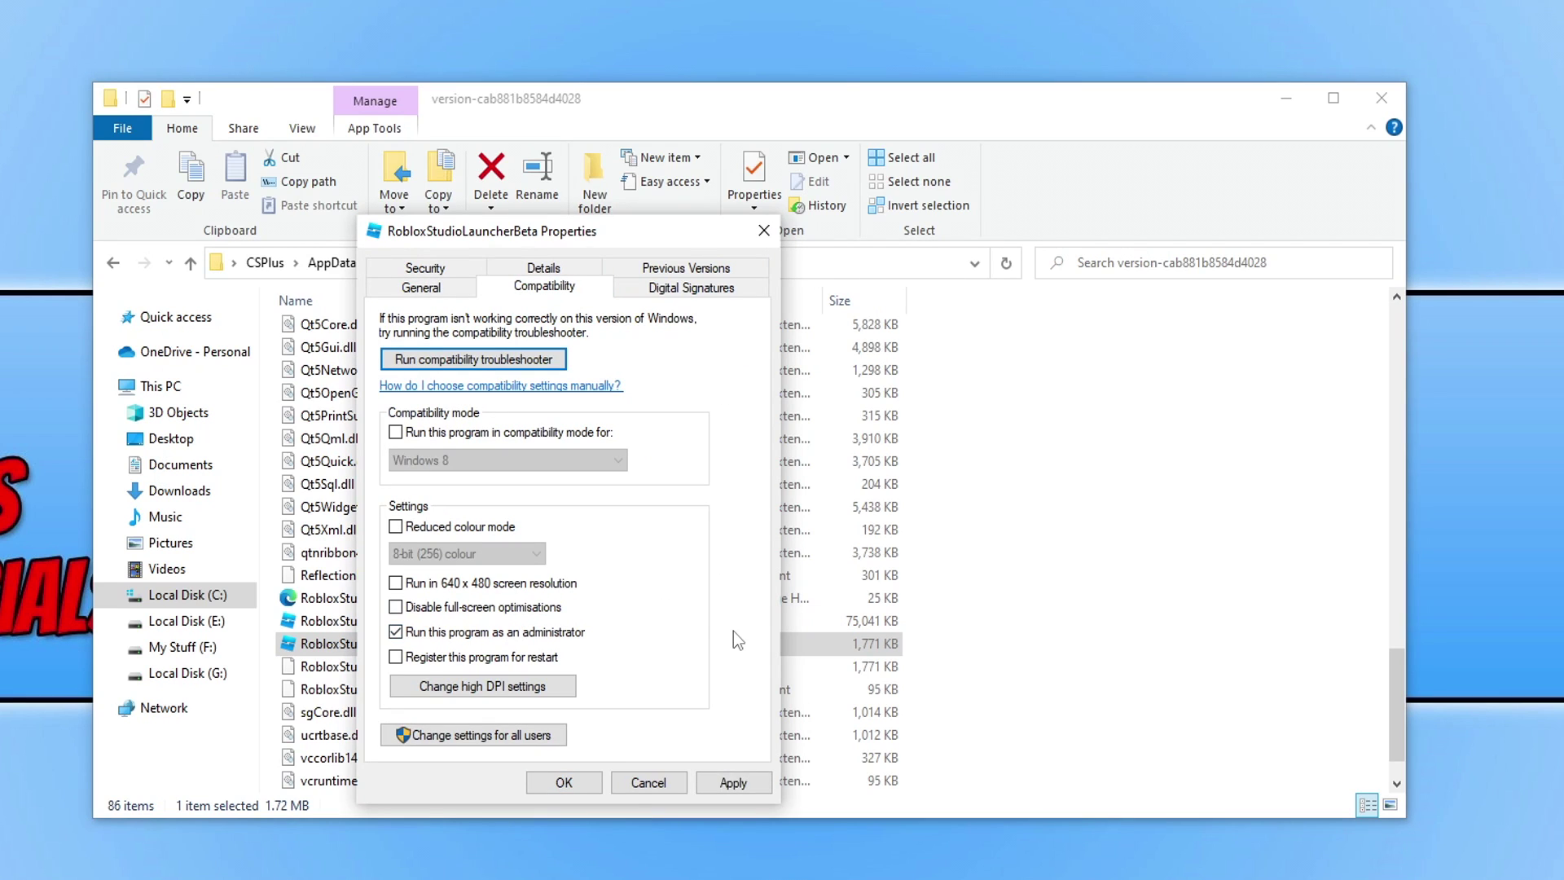
pyautogui.click(733, 781)
pyautogui.click(652, 784)
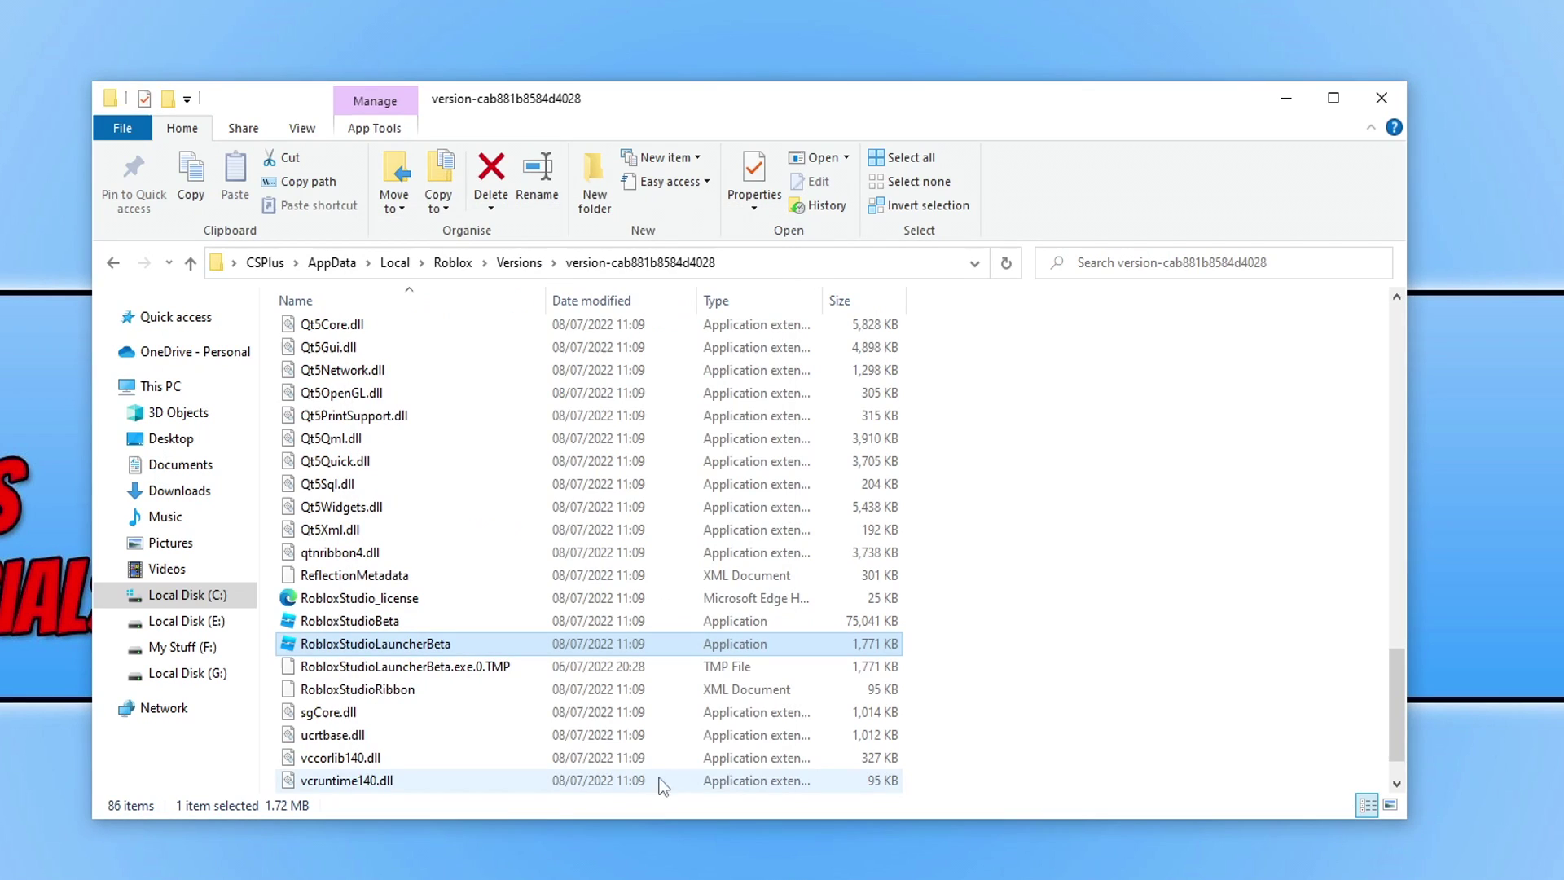
# - Tick Run this program as an administrator for RobloxStudioBeta and confirm
pyautogui.rightClick(397, 622)
pyautogui.click(461, 603)
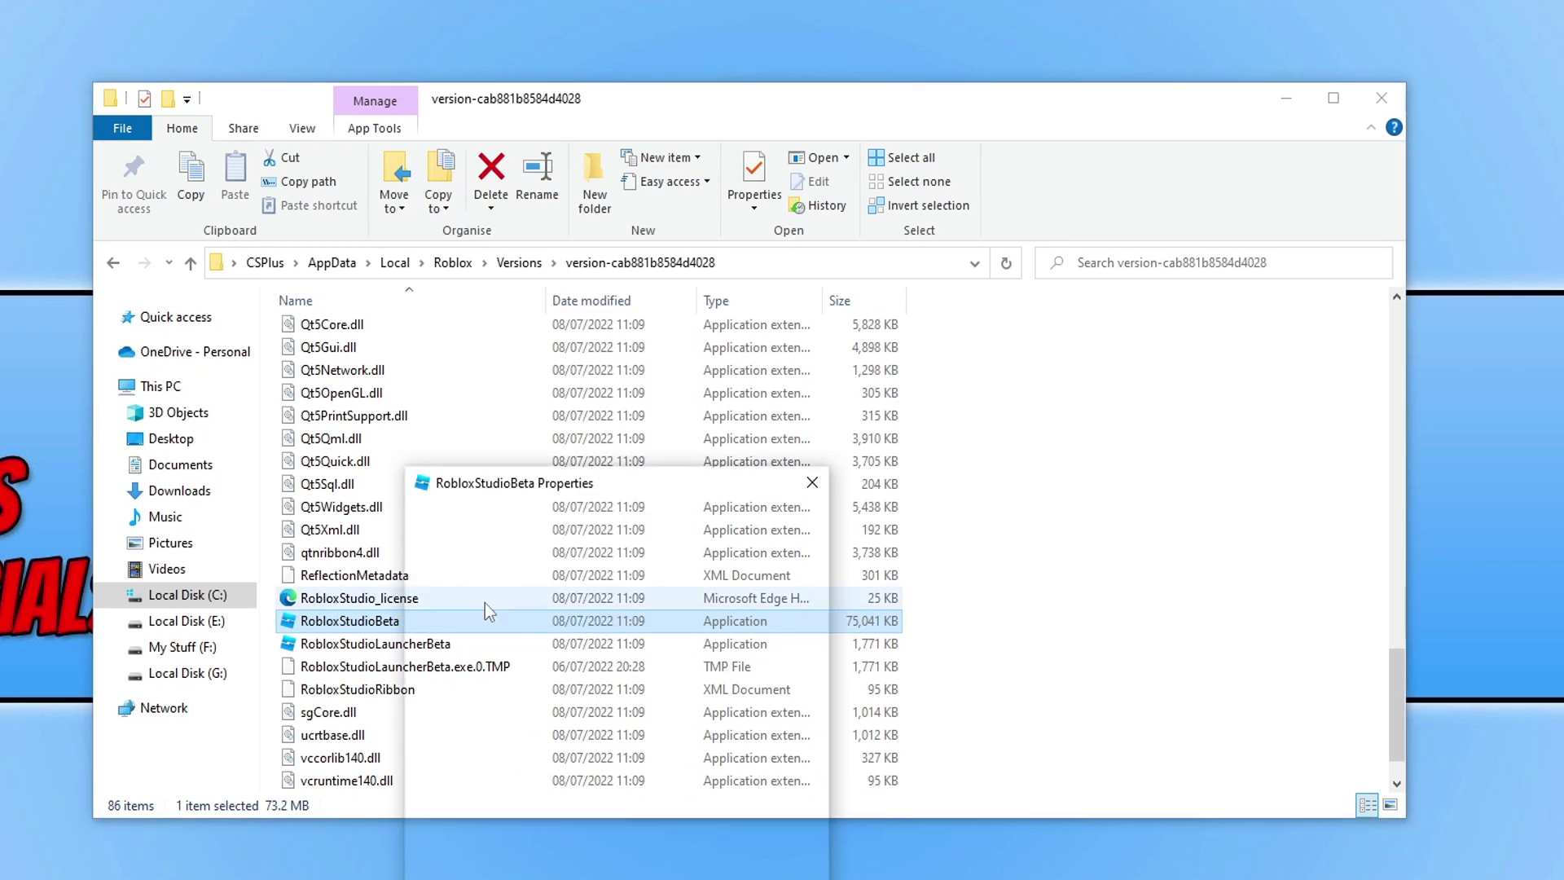
pyautogui.click(566, 283)
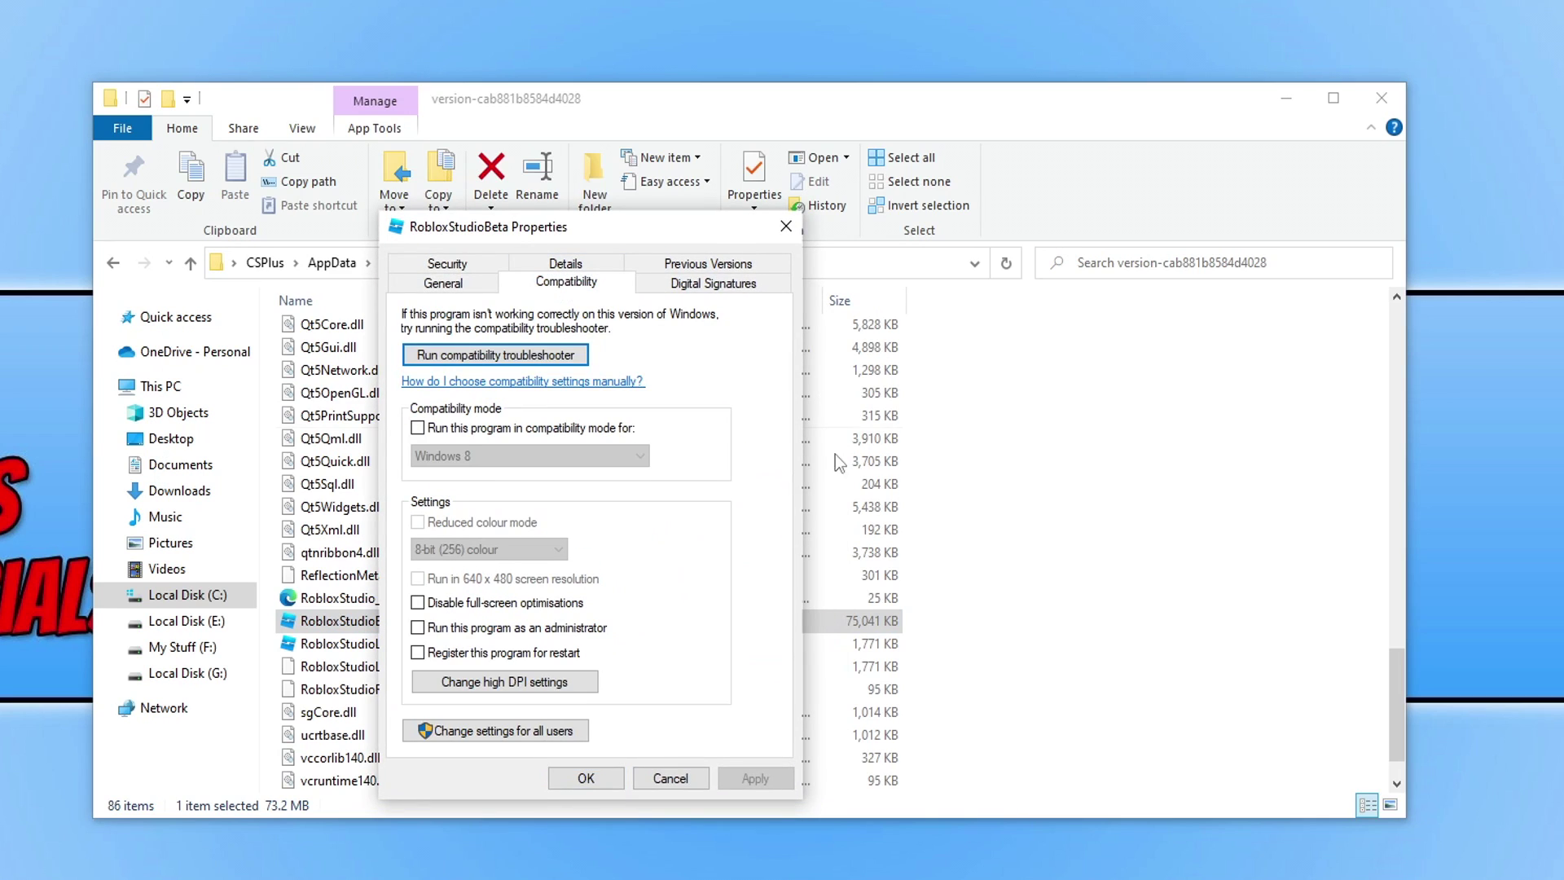
pyautogui.click(574, 628)
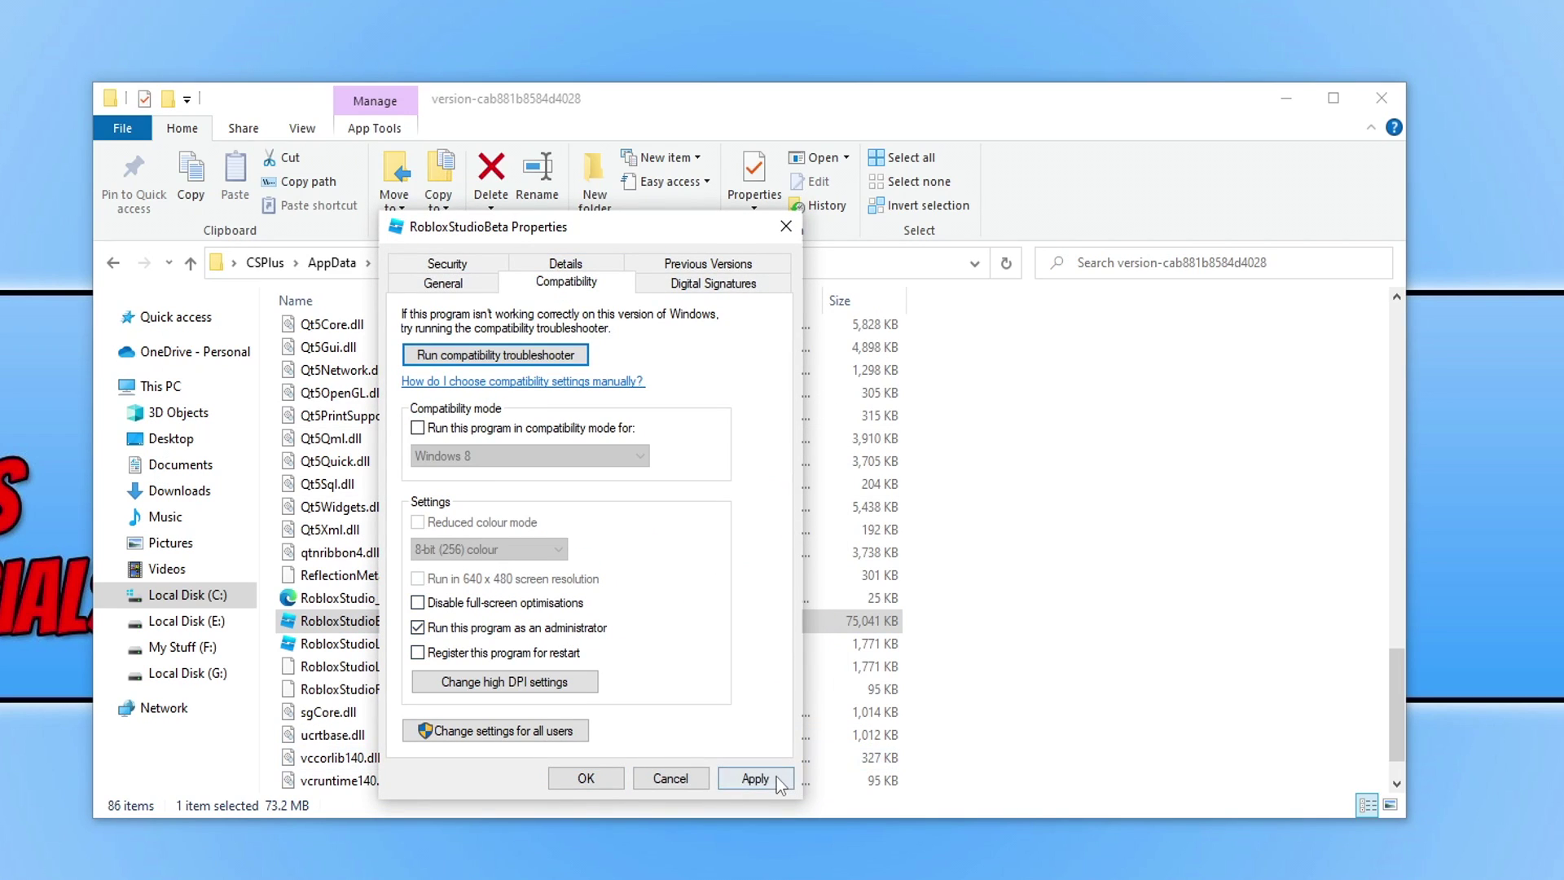
pyautogui.click(586, 779)
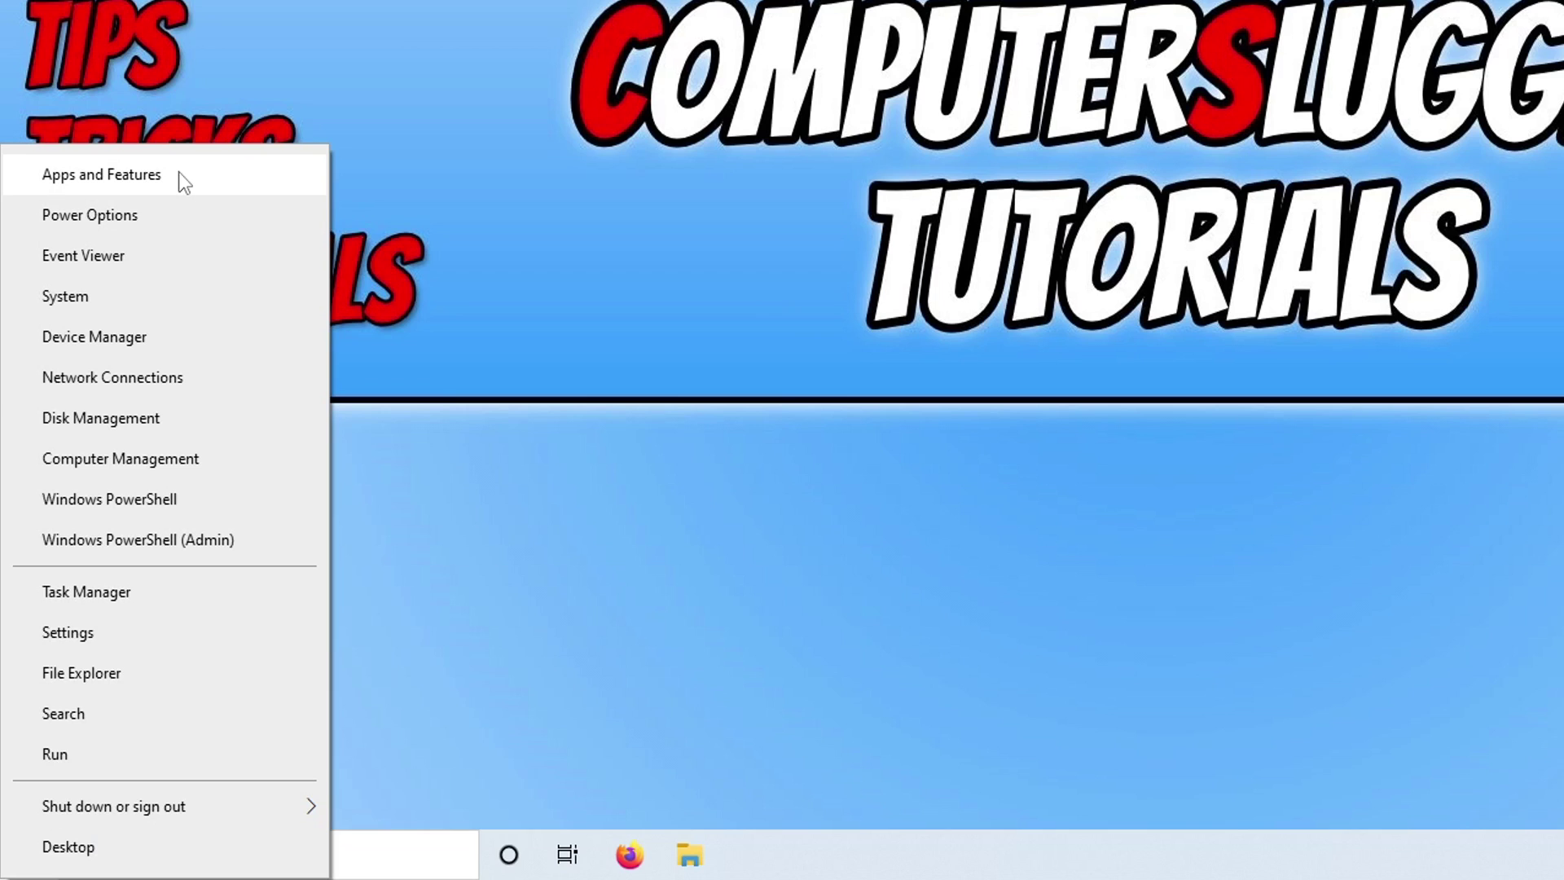
# - Filter Apps & features for roblox and uninstall Roblox Studio
pyautogui.click(179, 172)
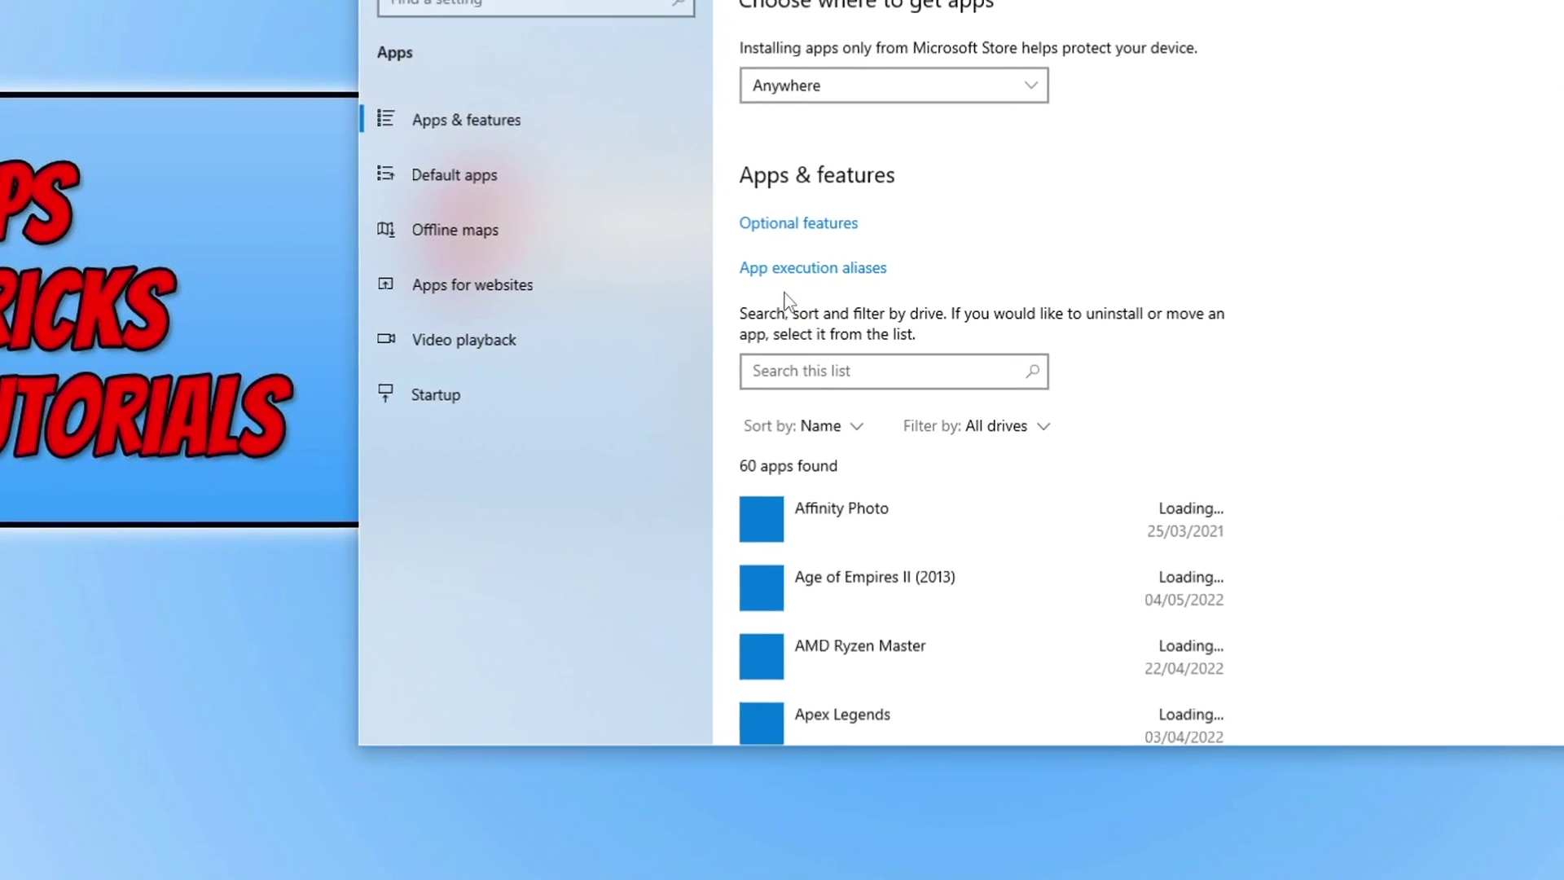
pyautogui.click(748, 454)
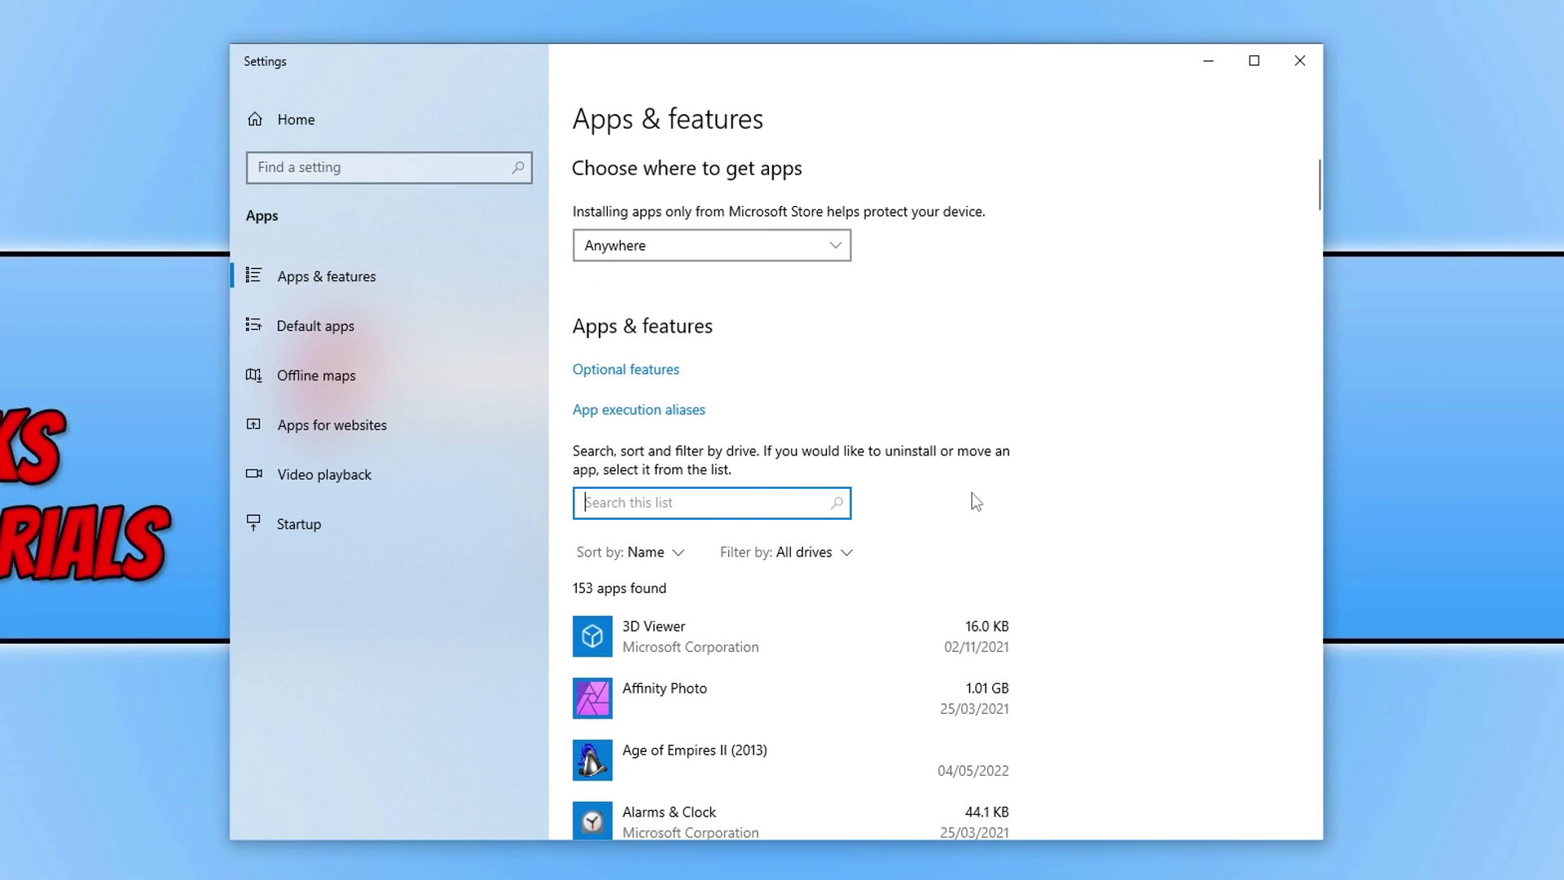
pyautogui.write('roblox')
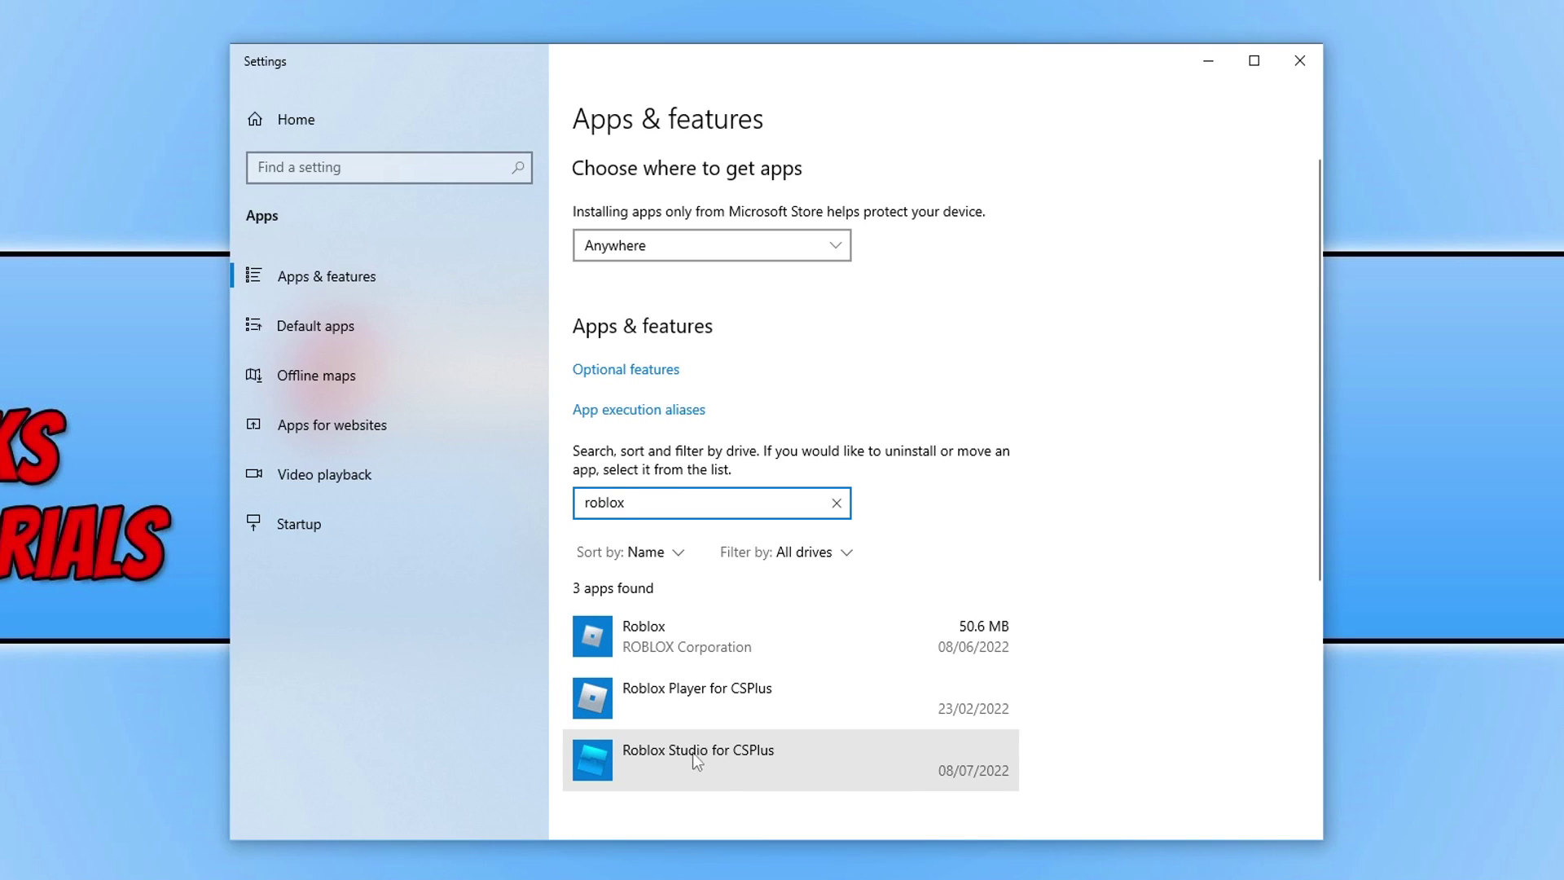
pyautogui.click(735, 755)
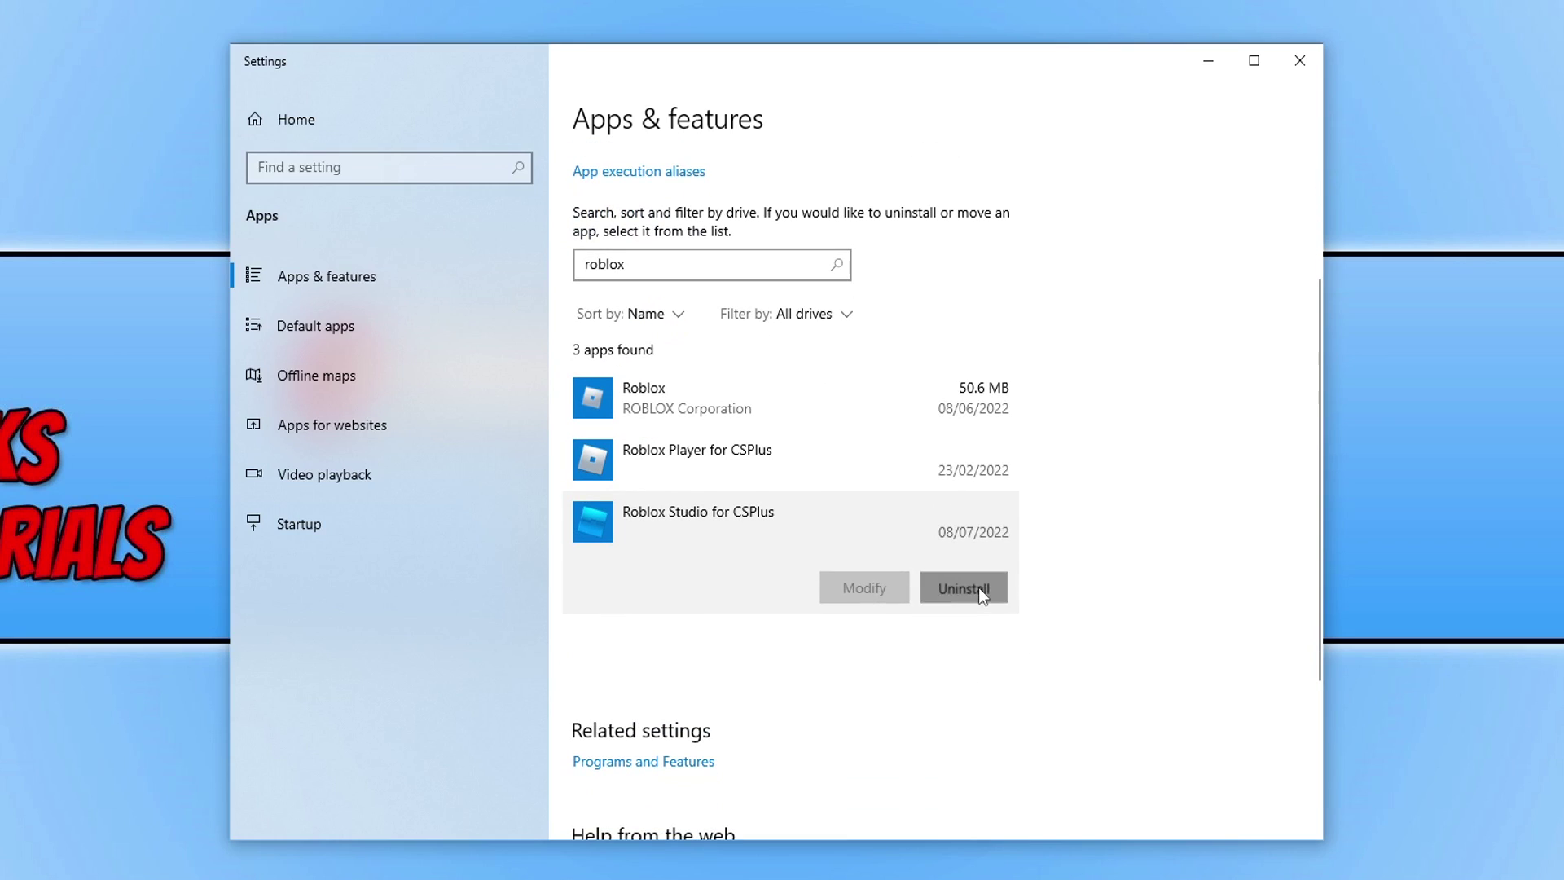
pyautogui.click(979, 588)
pyautogui.click(1057, 541)
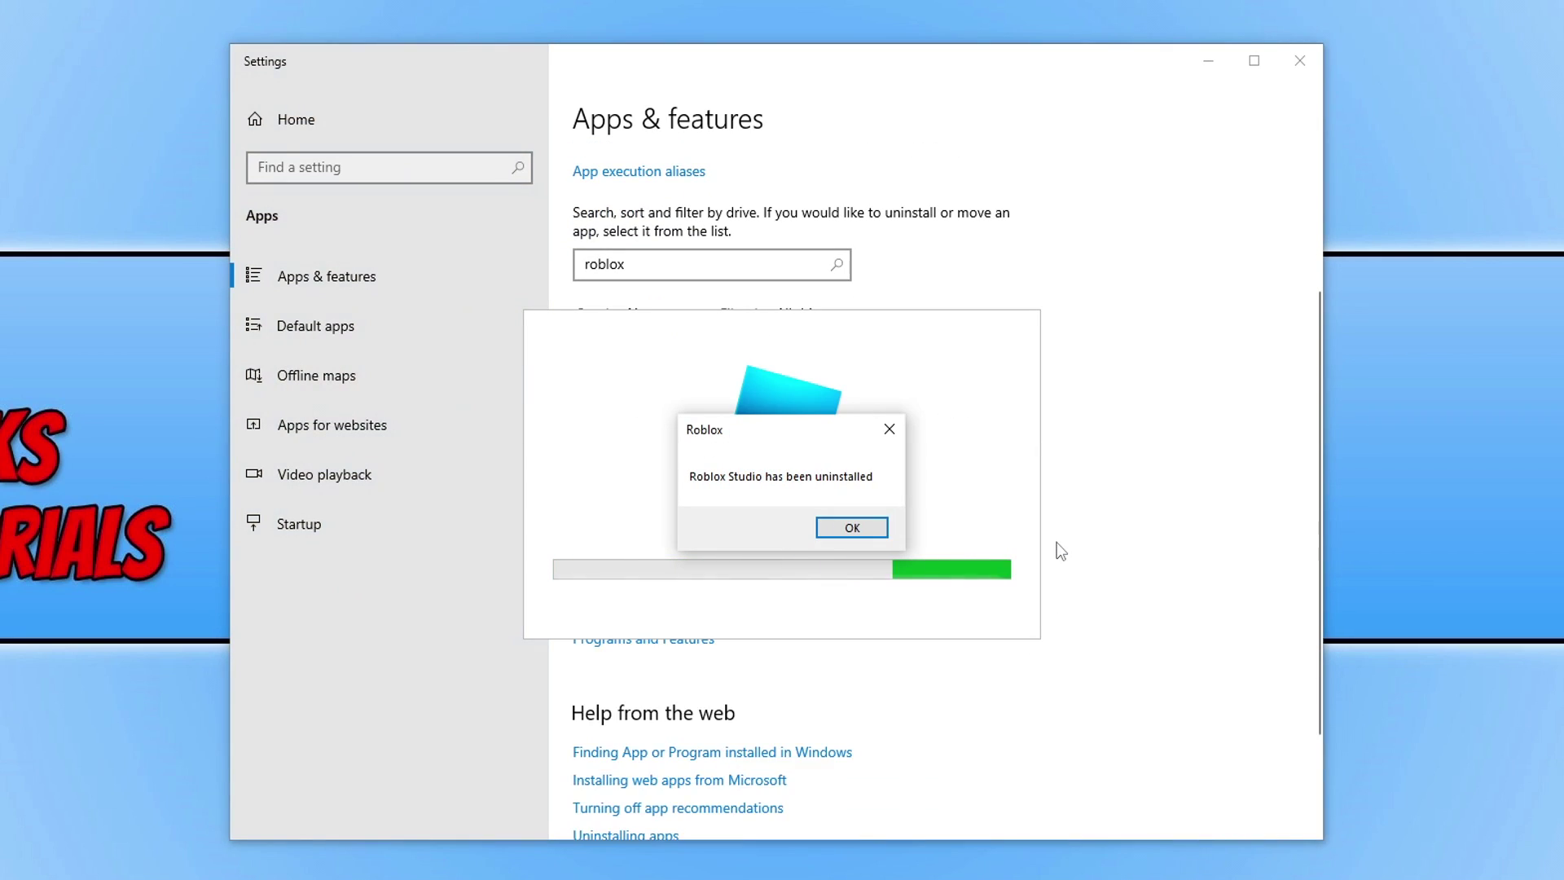
pyautogui.click(857, 526)
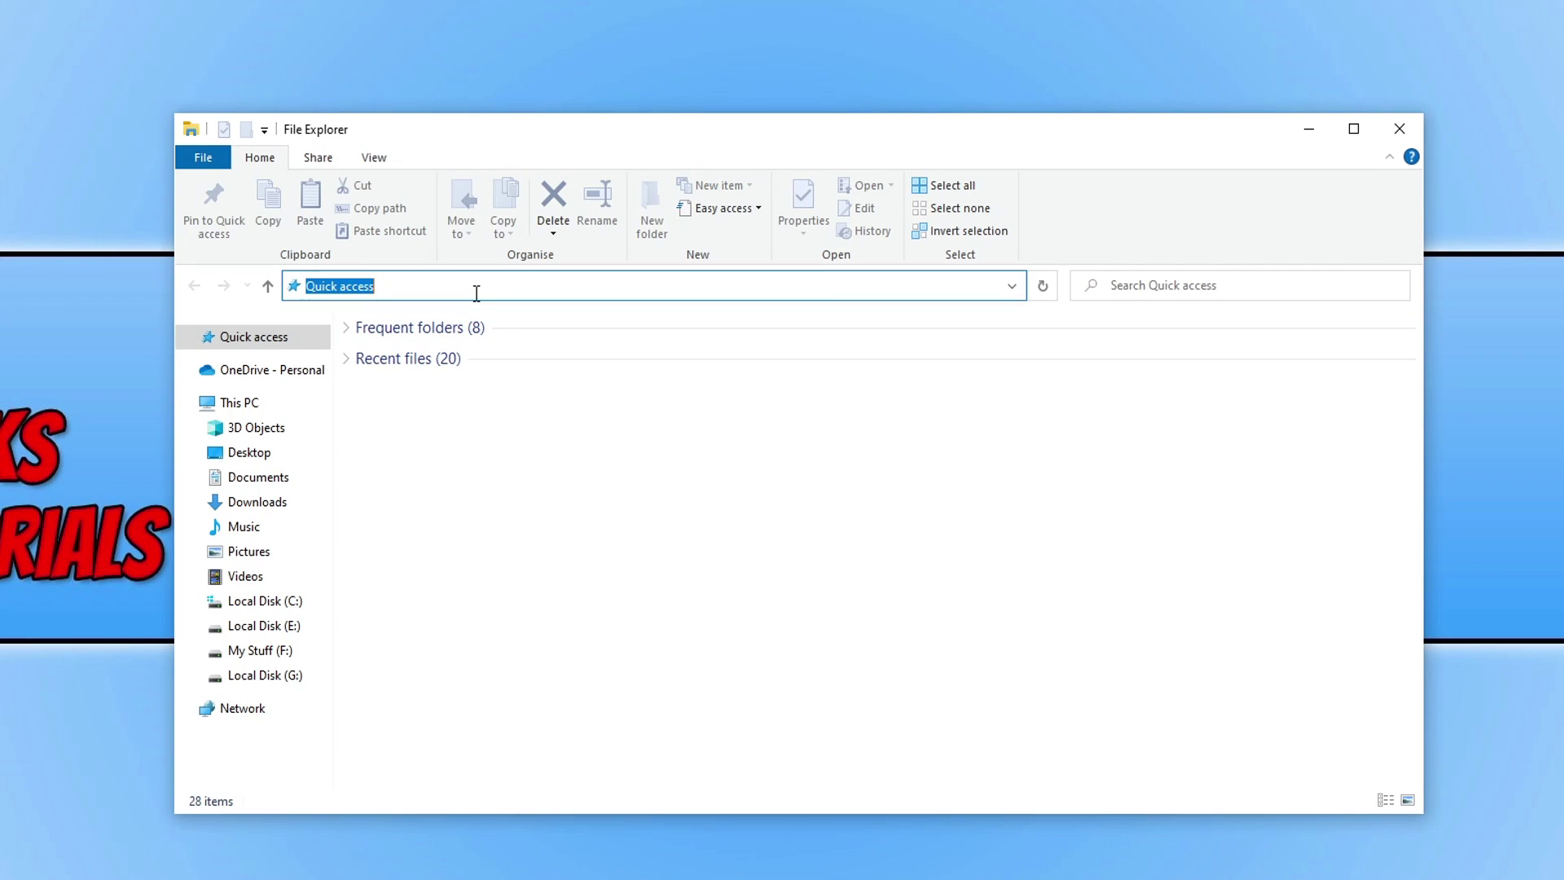
# - Browse from %localappdata% into the Roblox\Versions folder
pyautogui.write('%')
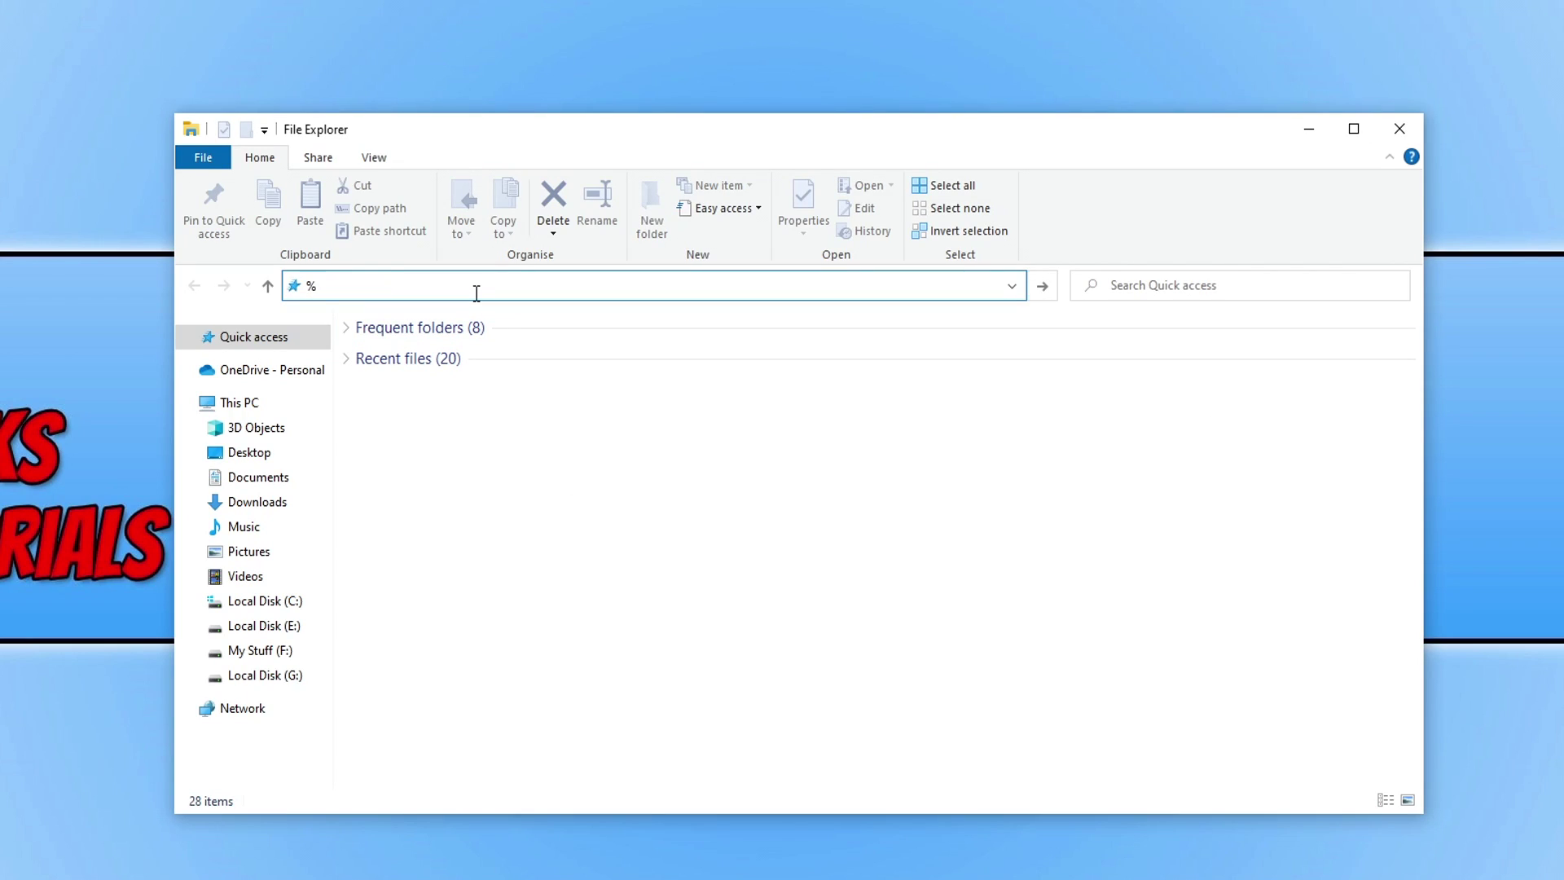
pyautogui.write('localappdata%')
pyautogui.press('Return')
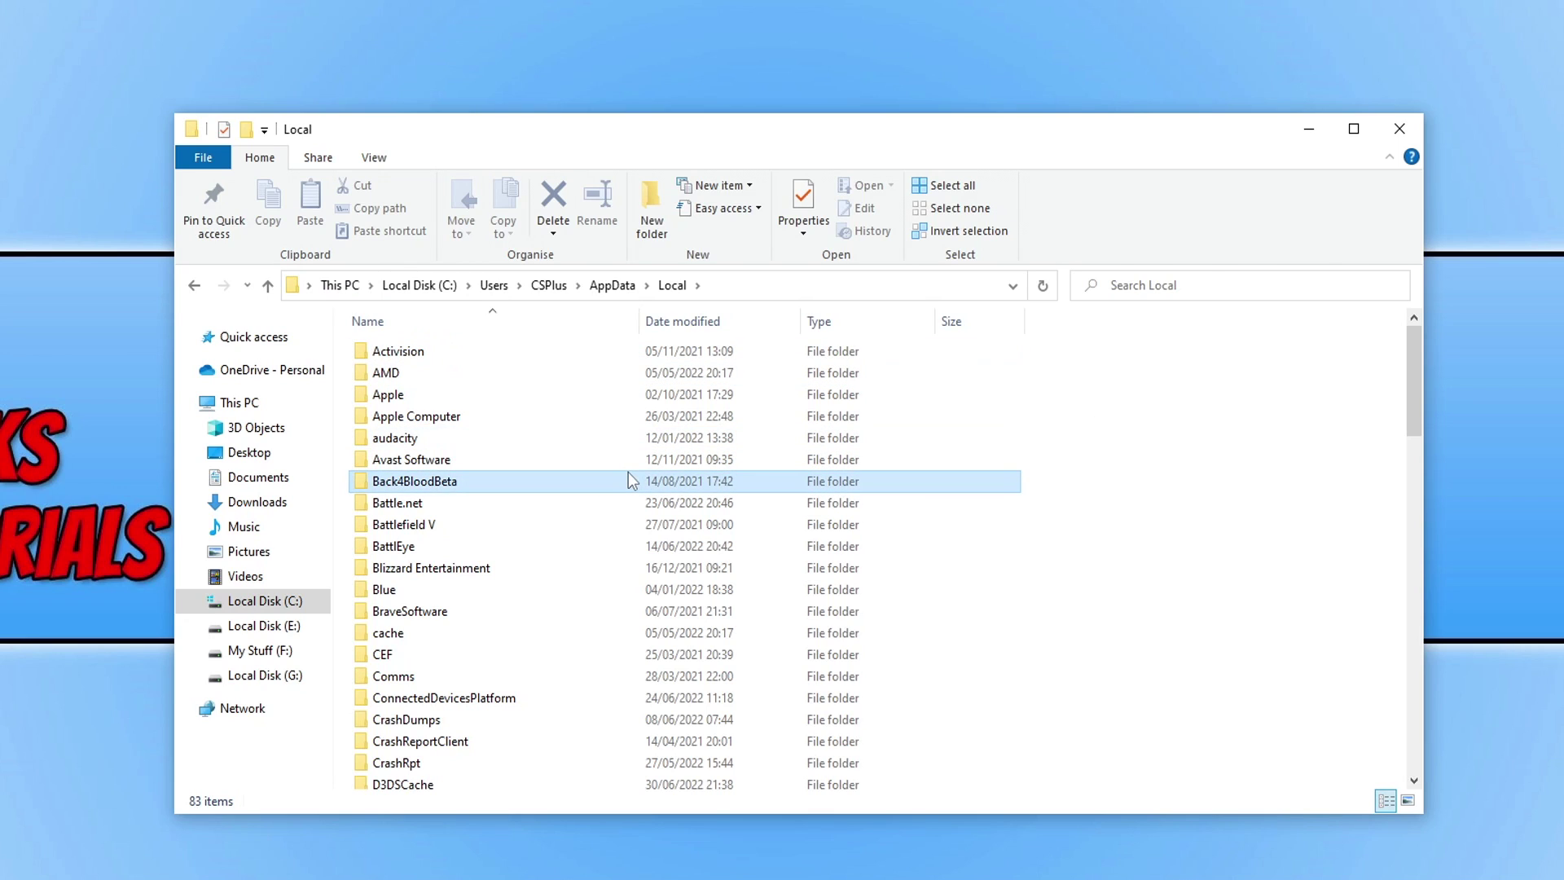
pyautogui.press('r')
pyautogui.doubleClick(436, 397)
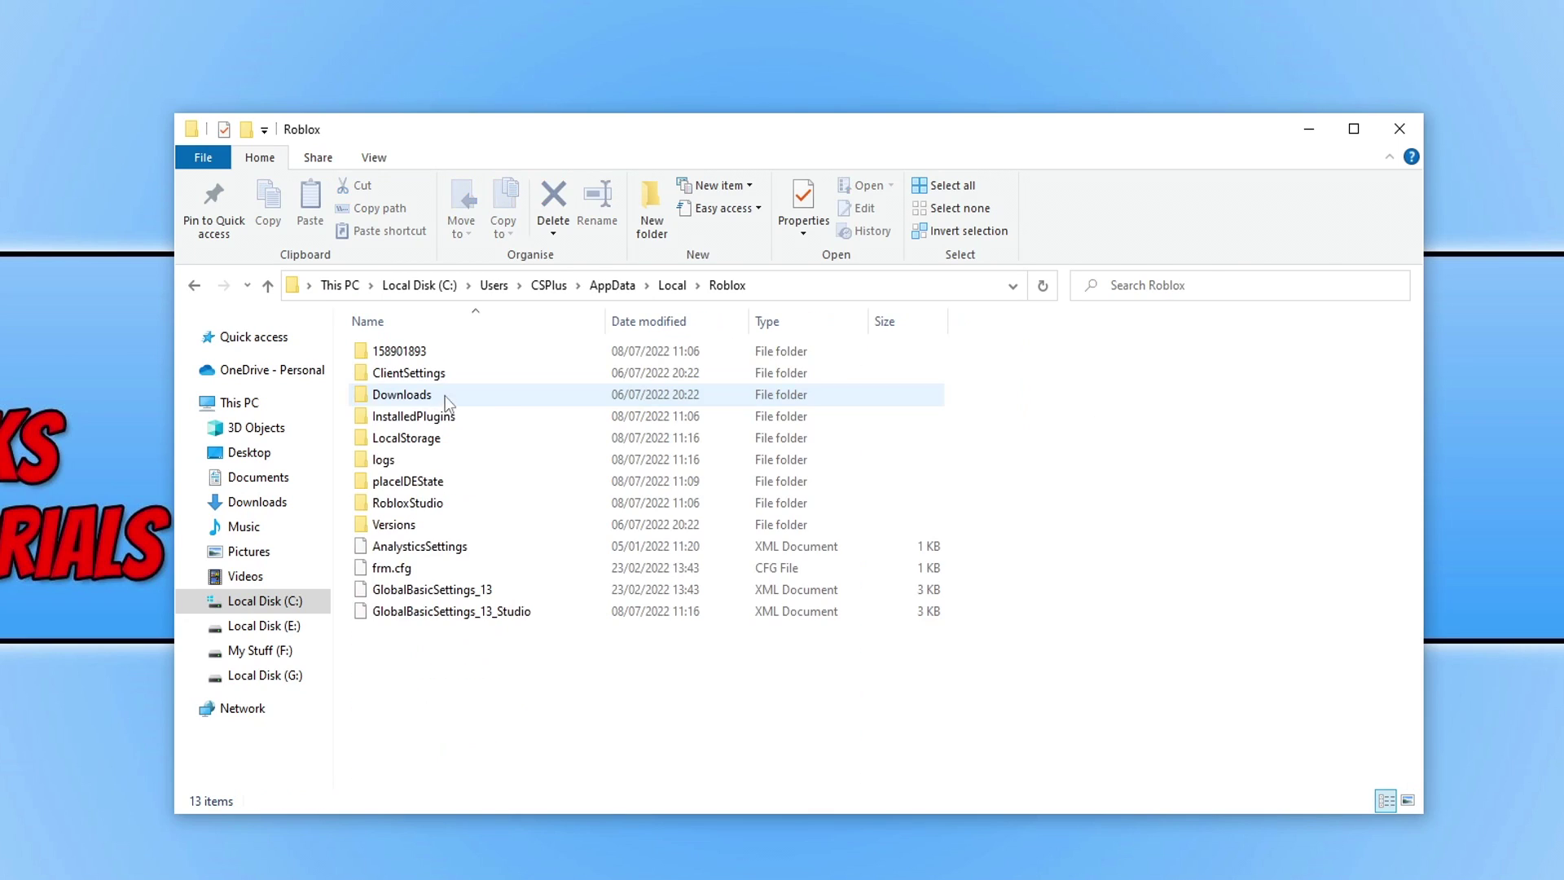
pyautogui.doubleClick(470, 525)
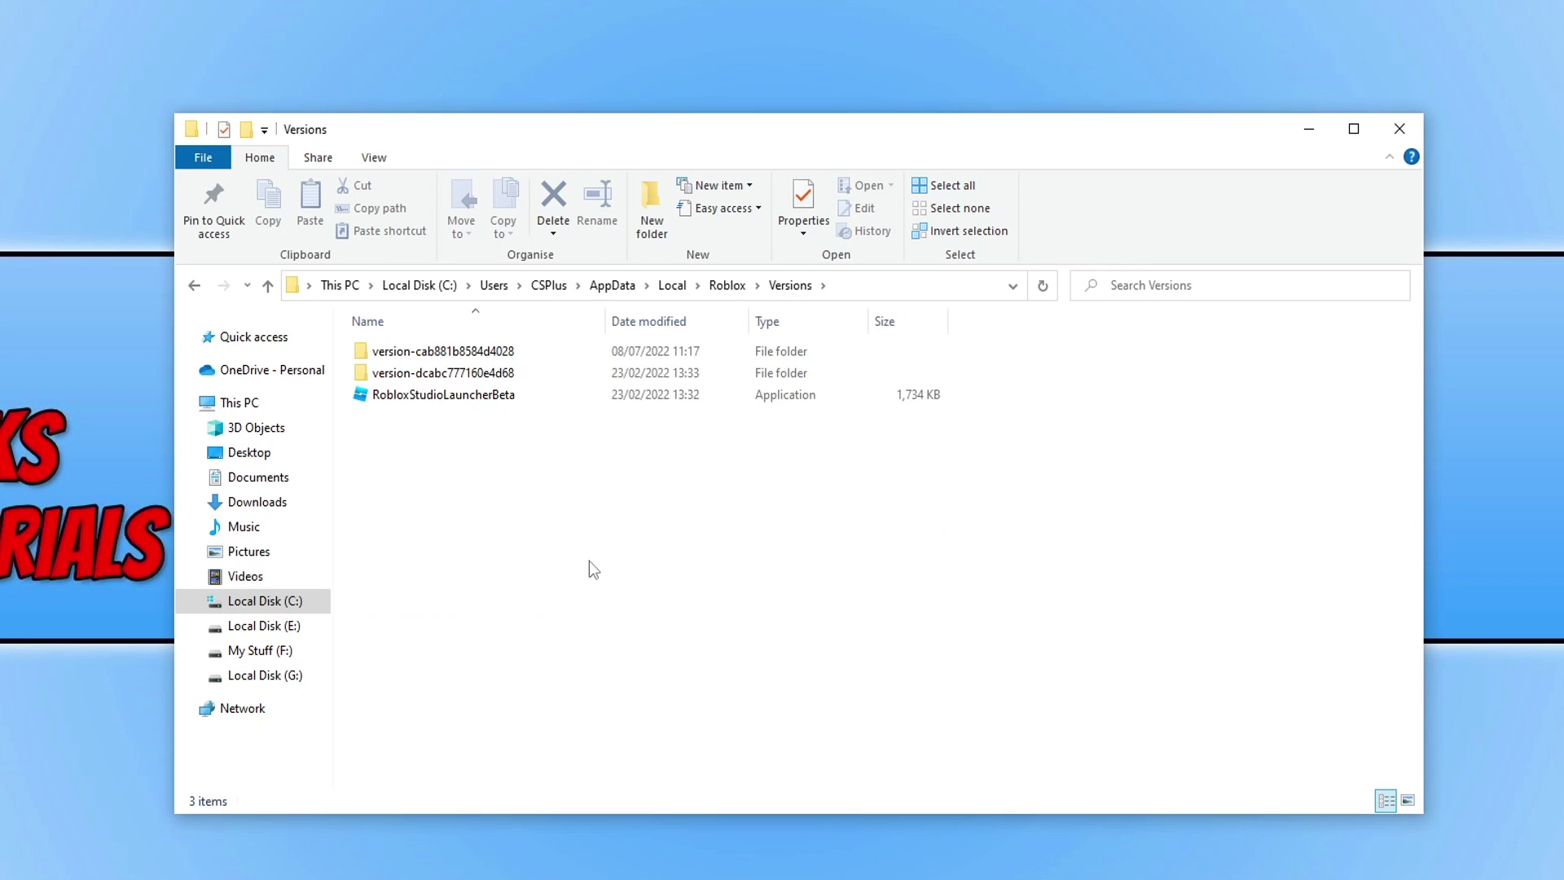
# - Delete RobloxStudioLauncherBeta from Versions and from version-cab881b8584d4028
pyautogui.moveTo(546, 466); pyautogui.dragTo(413, 402)
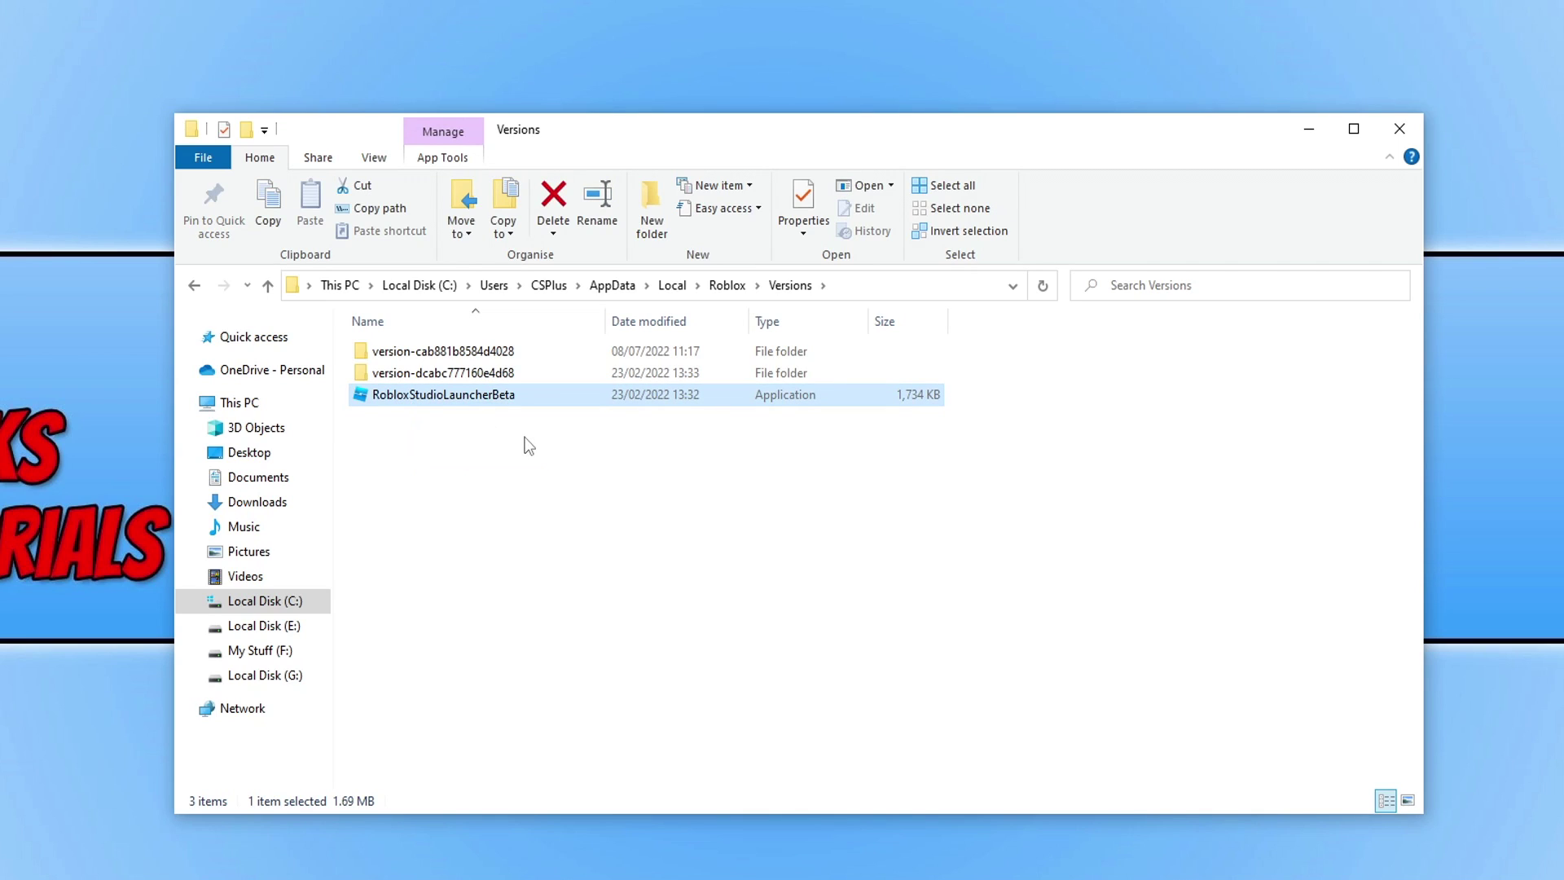
pyautogui.press('Delete')
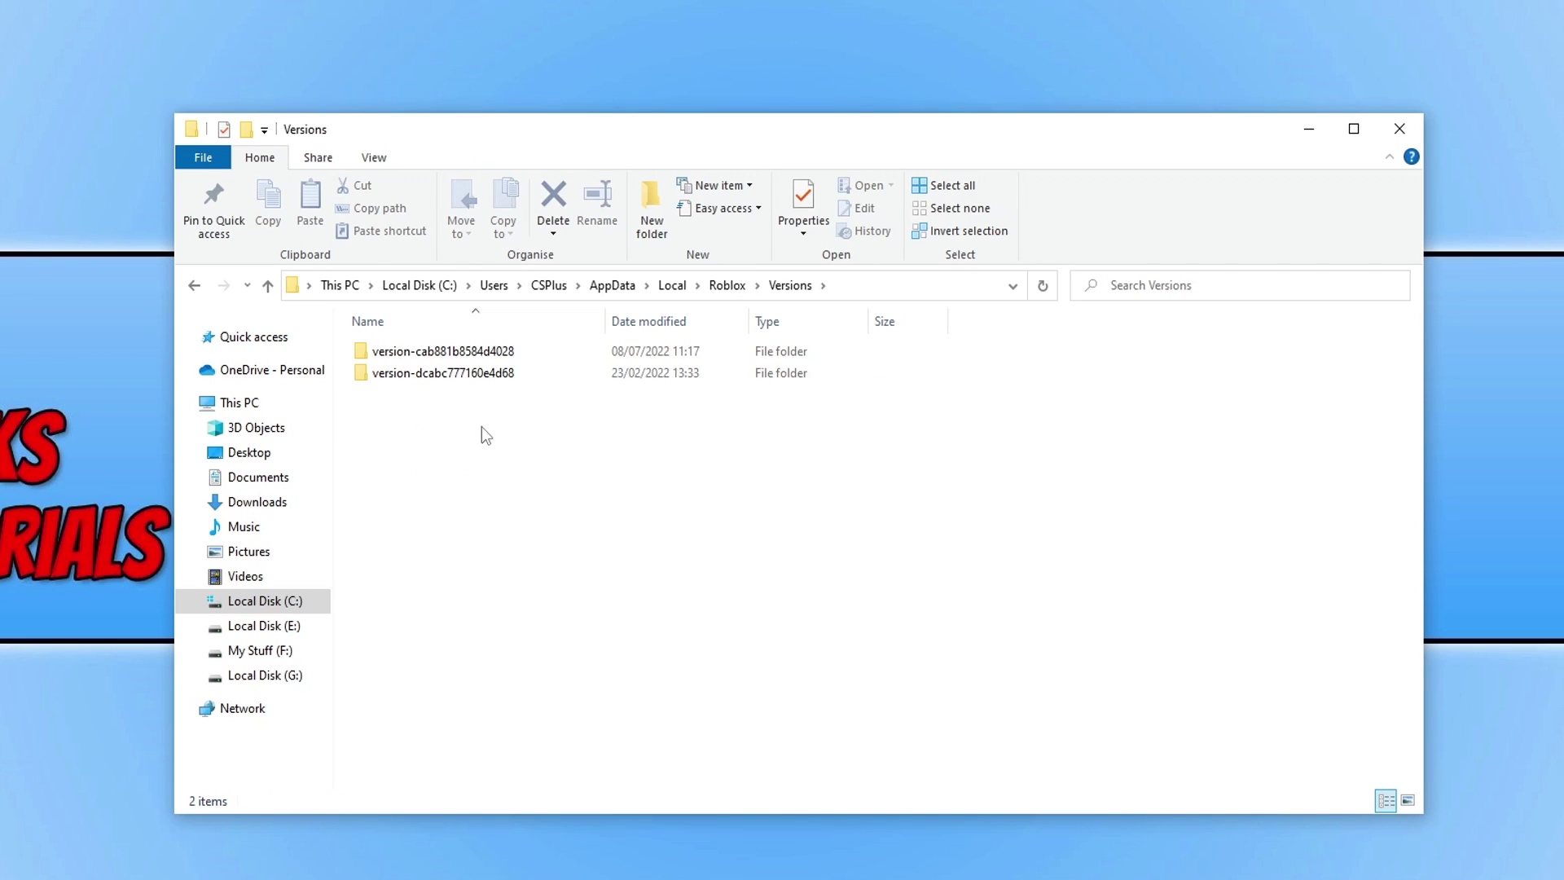
pyautogui.doubleClick(437, 352)
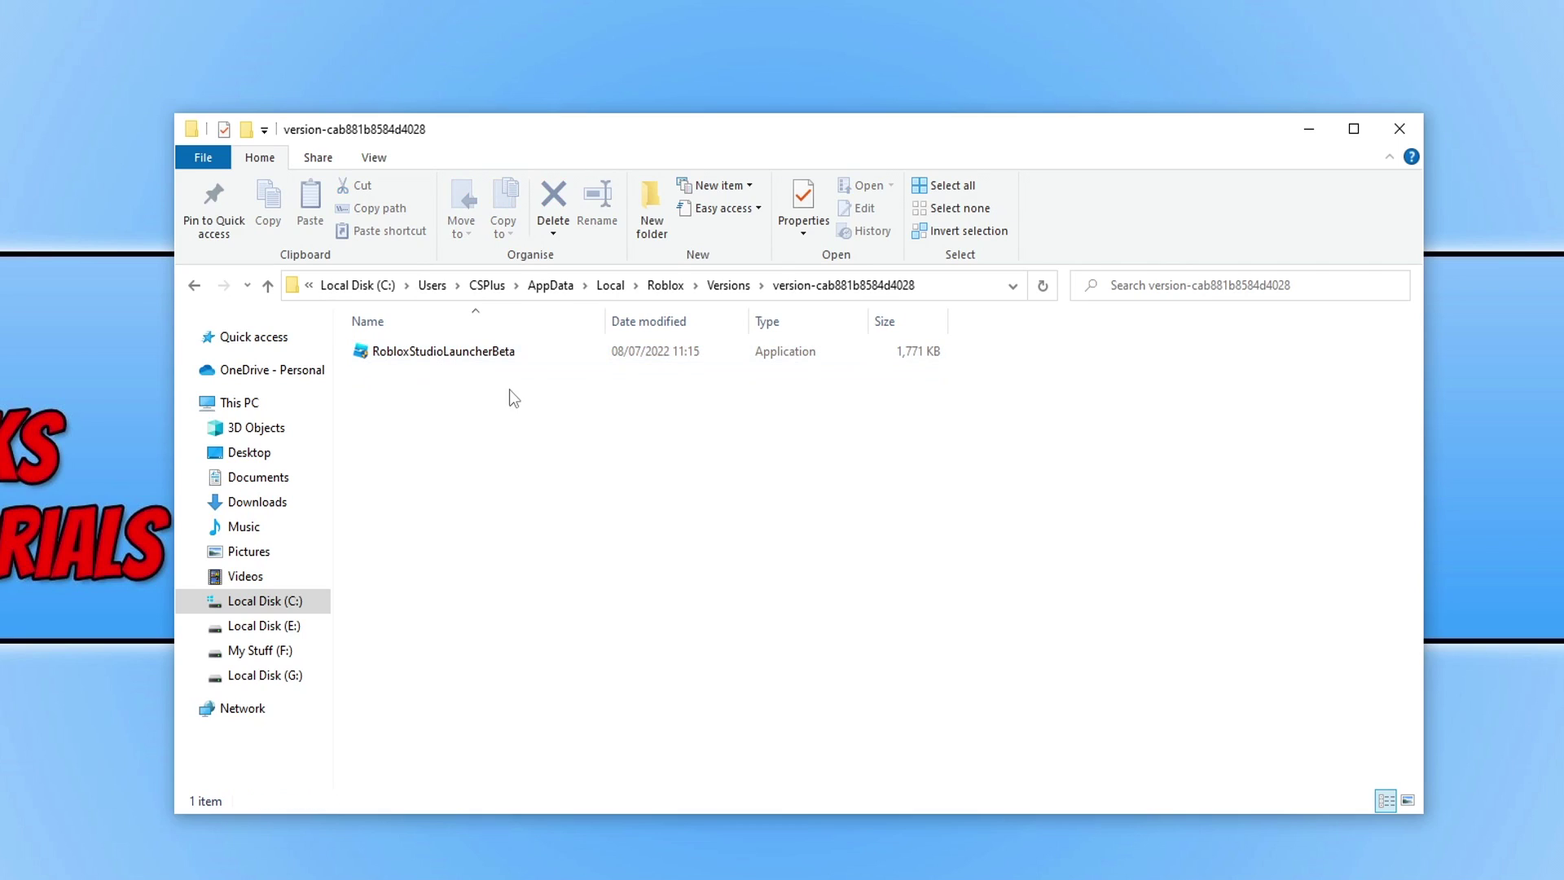
pyautogui.moveTo(558, 477); pyautogui.dragTo(434, 350)
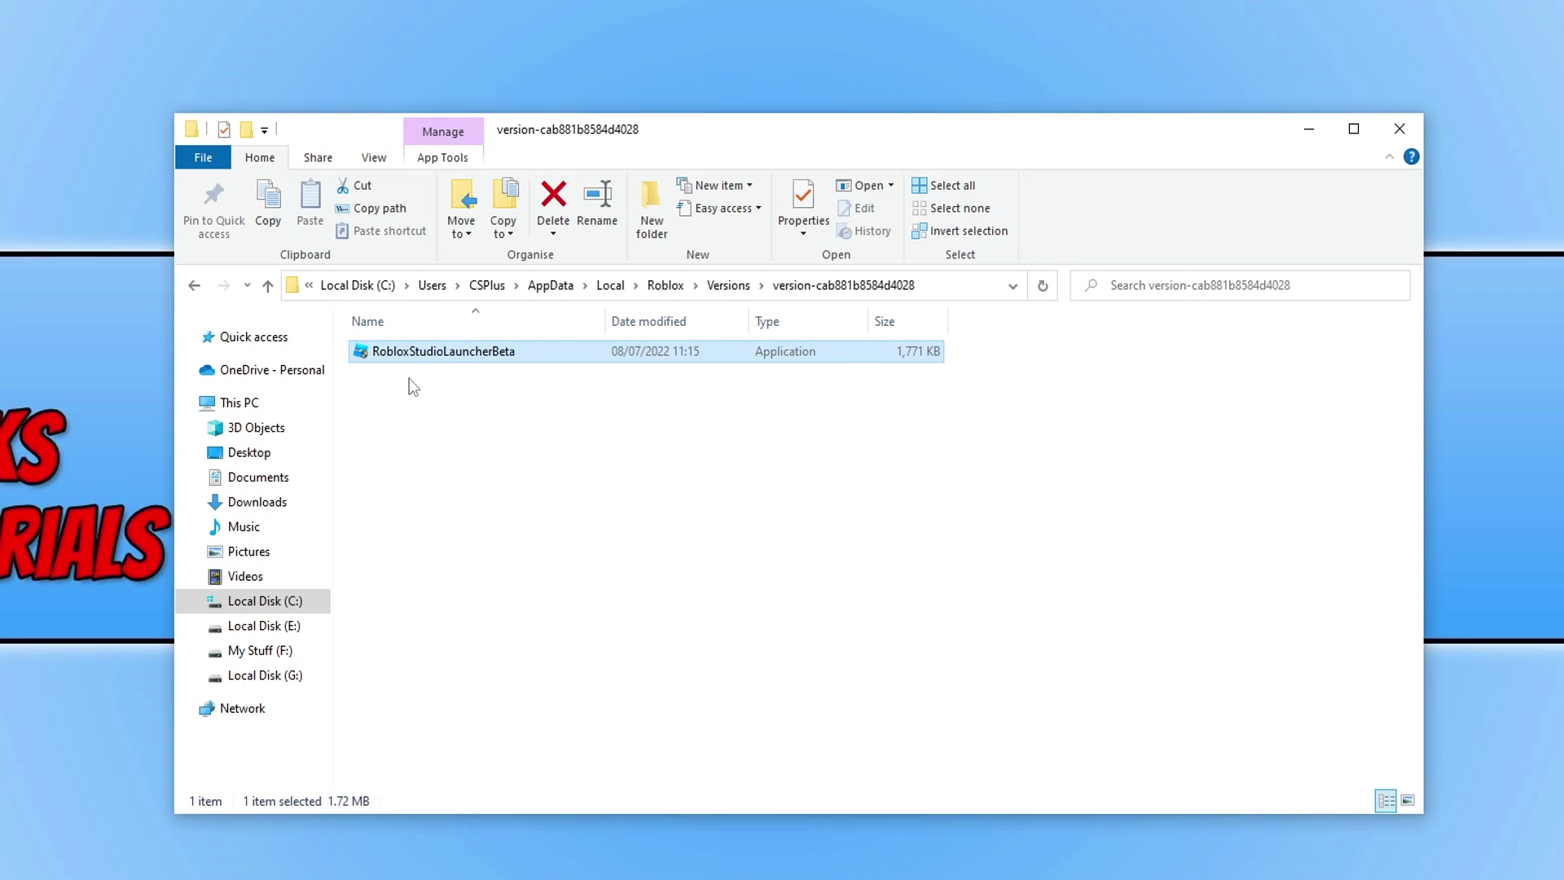
pyautogui.press('Delete')
# - Check version-dcabc777160e4d68 for a leftover launcher, then return to Versions
pyautogui.click(728, 285)
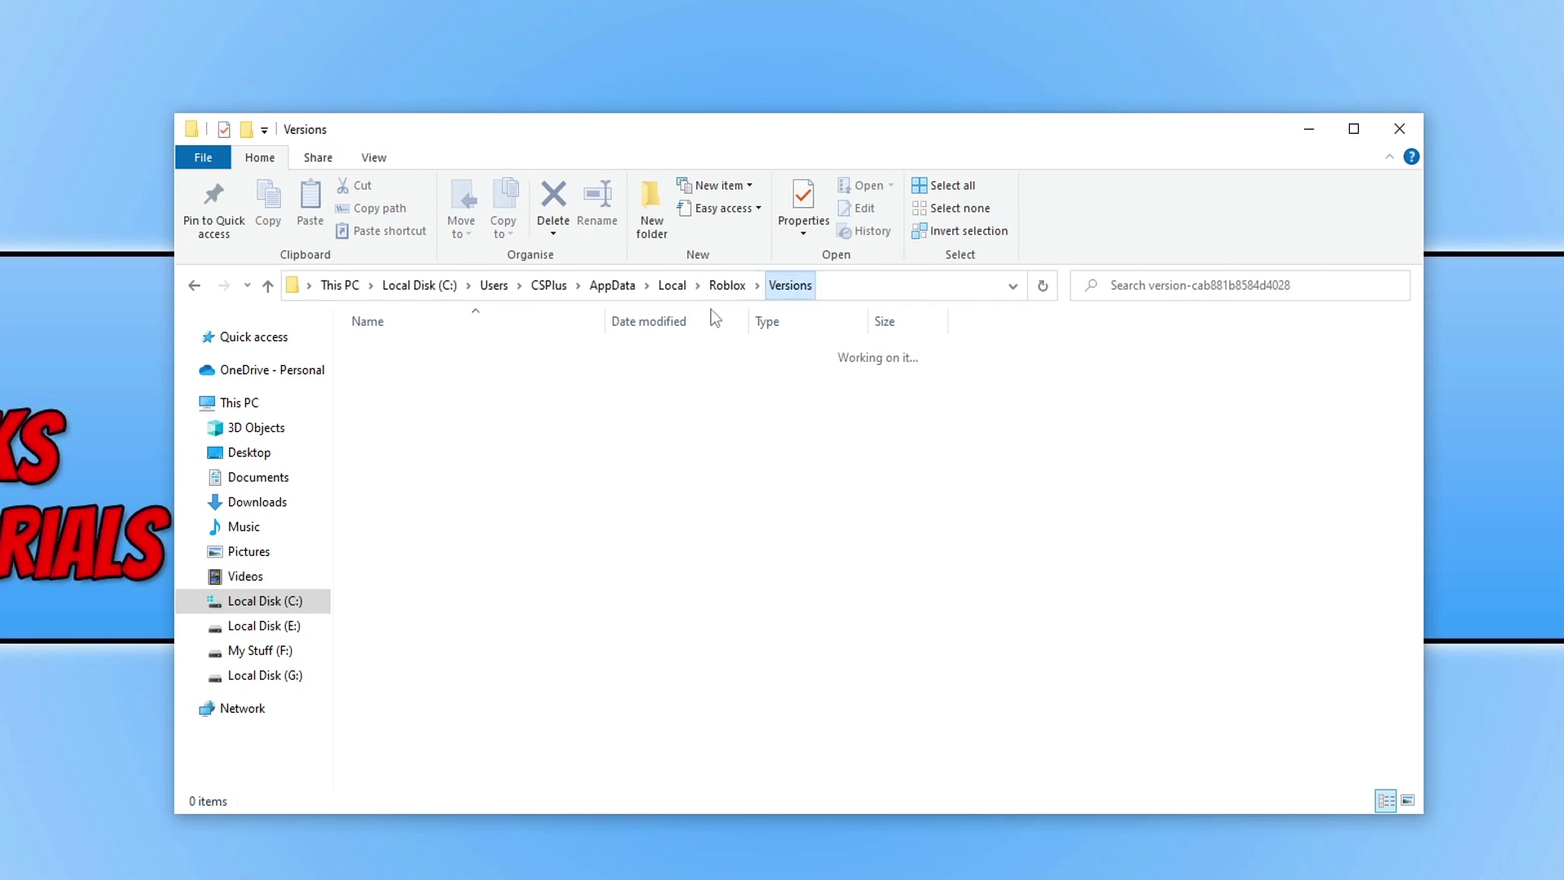
pyautogui.doubleClick(451, 378)
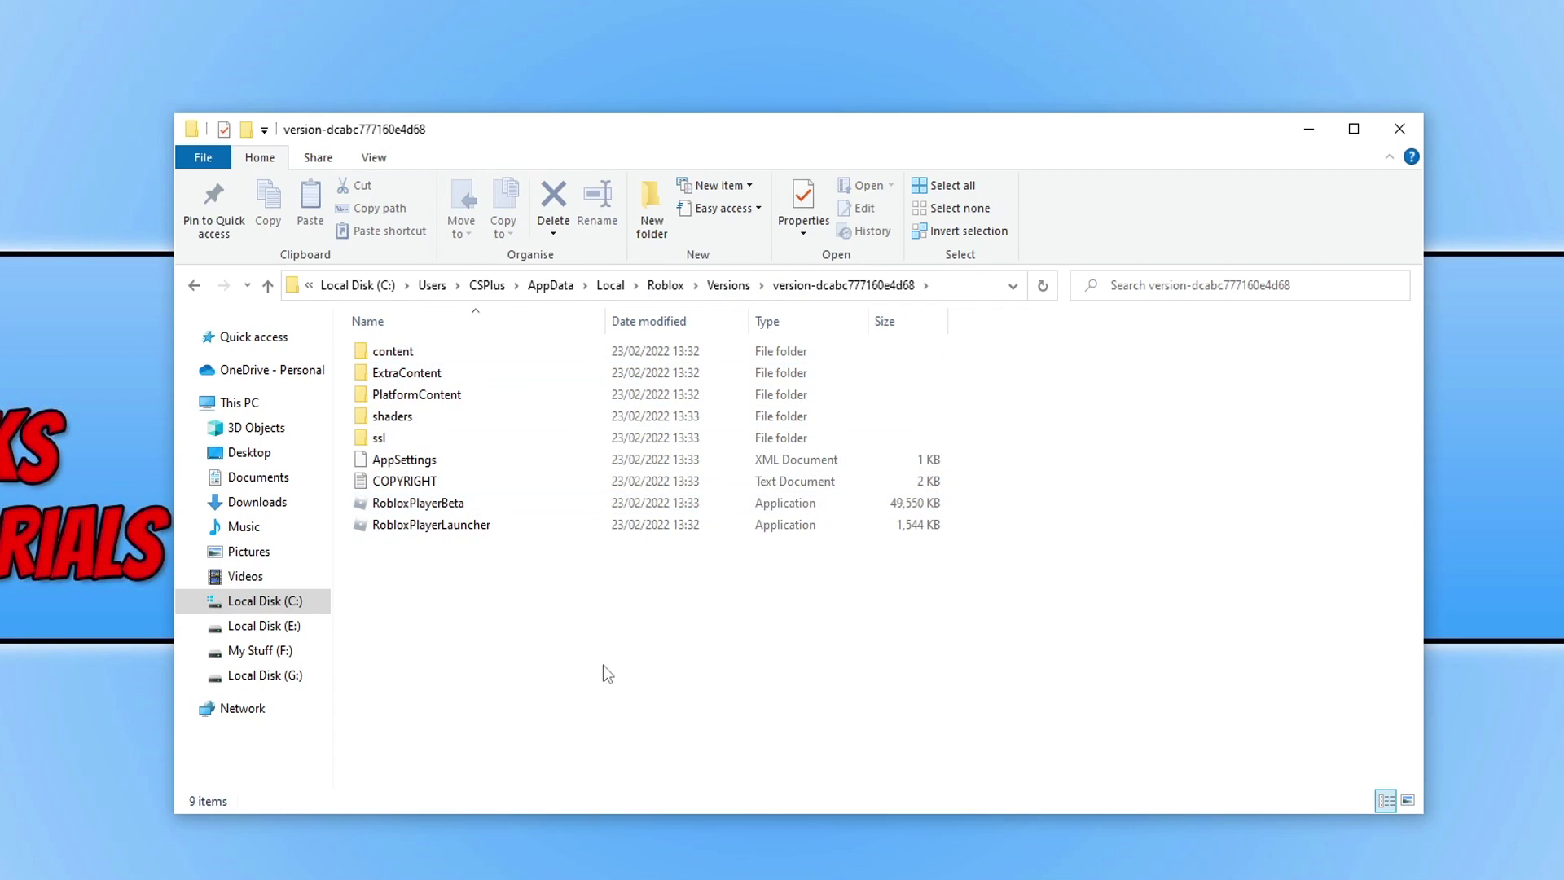
pyautogui.moveTo(576, 663); pyautogui.dragTo(460, 554)
pyautogui.click(725, 286)
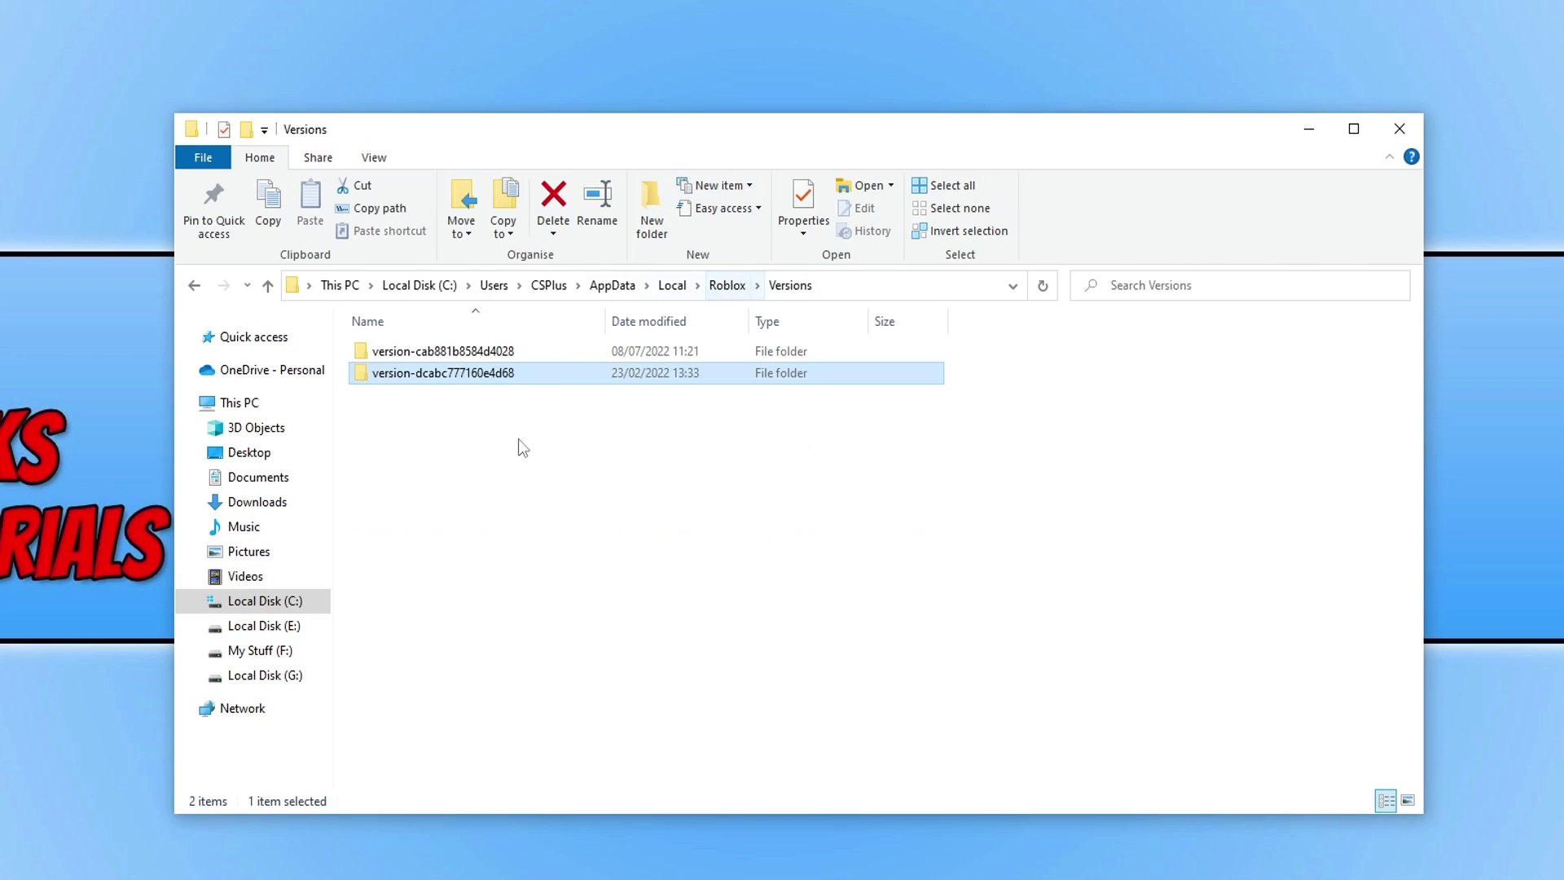
pyautogui.click(575, 508)
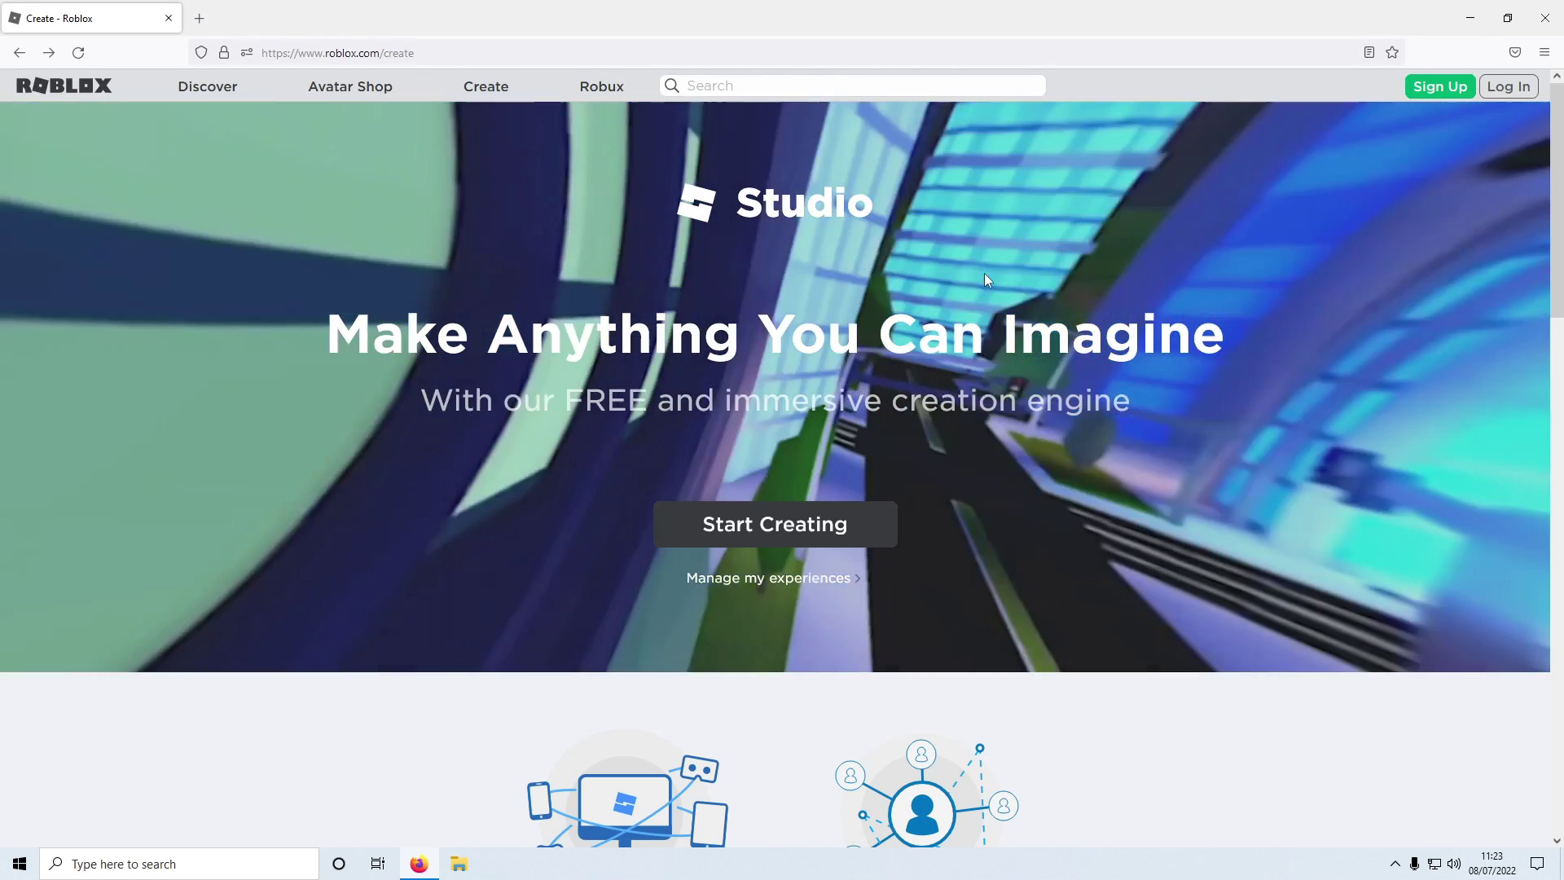
# - Download RobloxStudioLauncherBeta.exe from the Roblox Create page and show it in Downloads
pyautogui.click(773, 534)
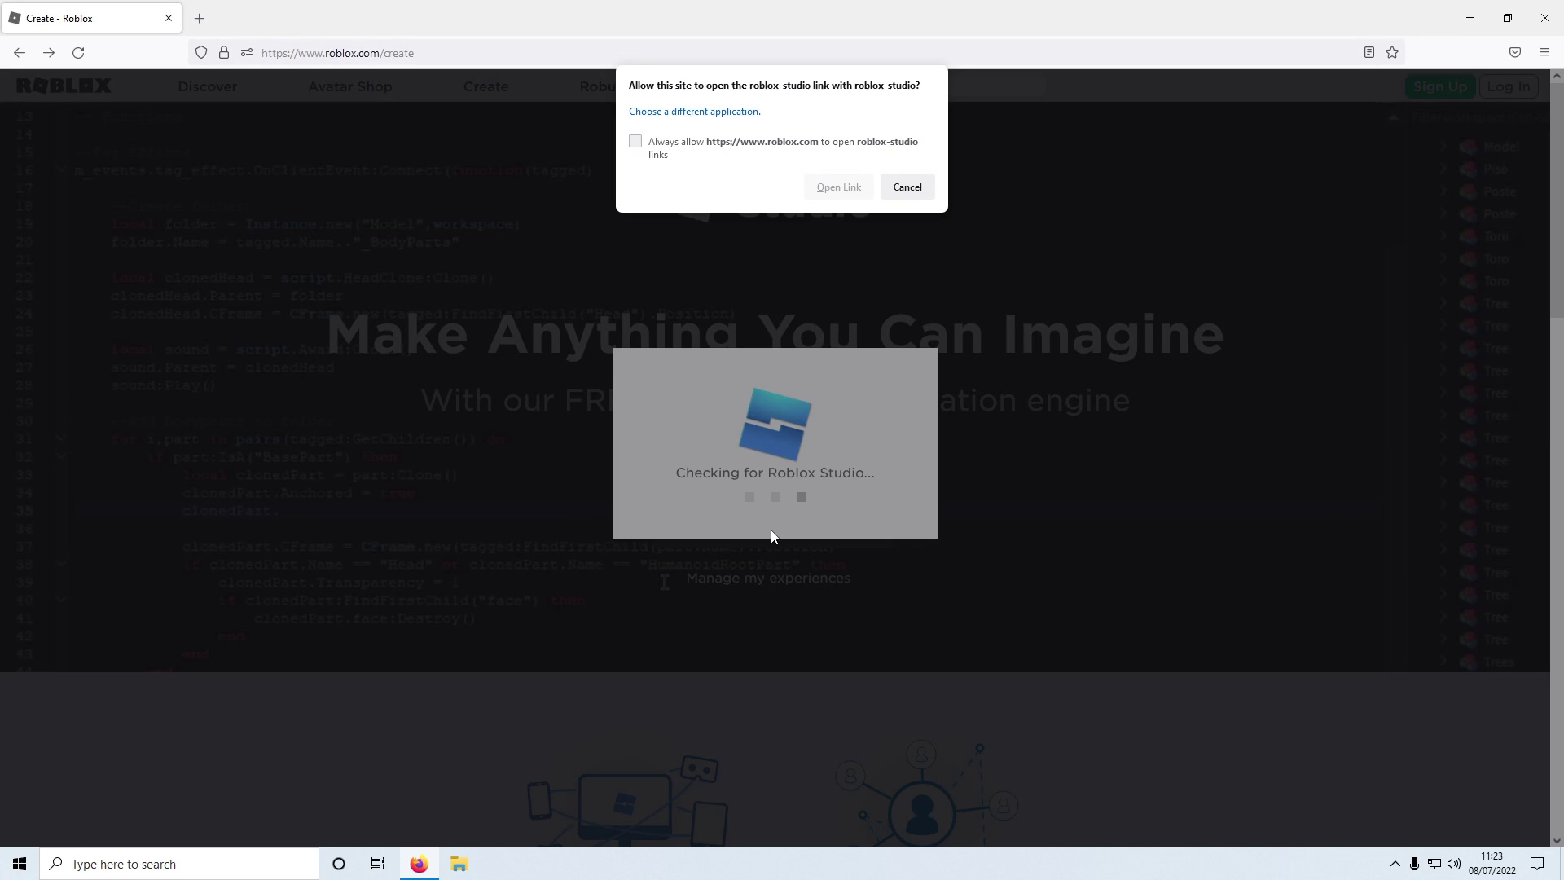
pyautogui.click(908, 188)
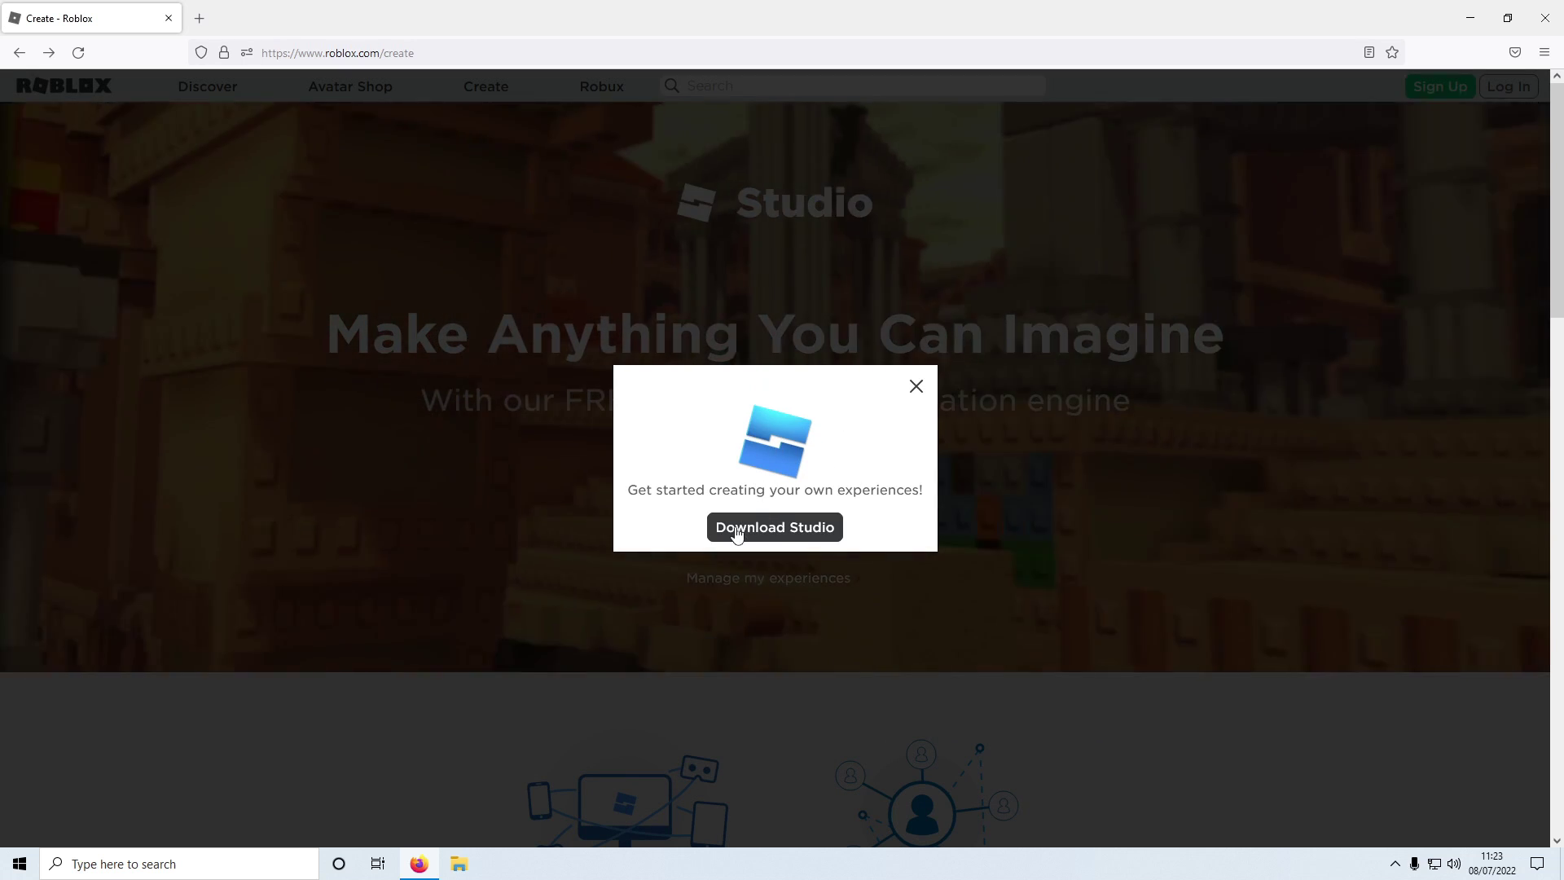
pyautogui.click(794, 531)
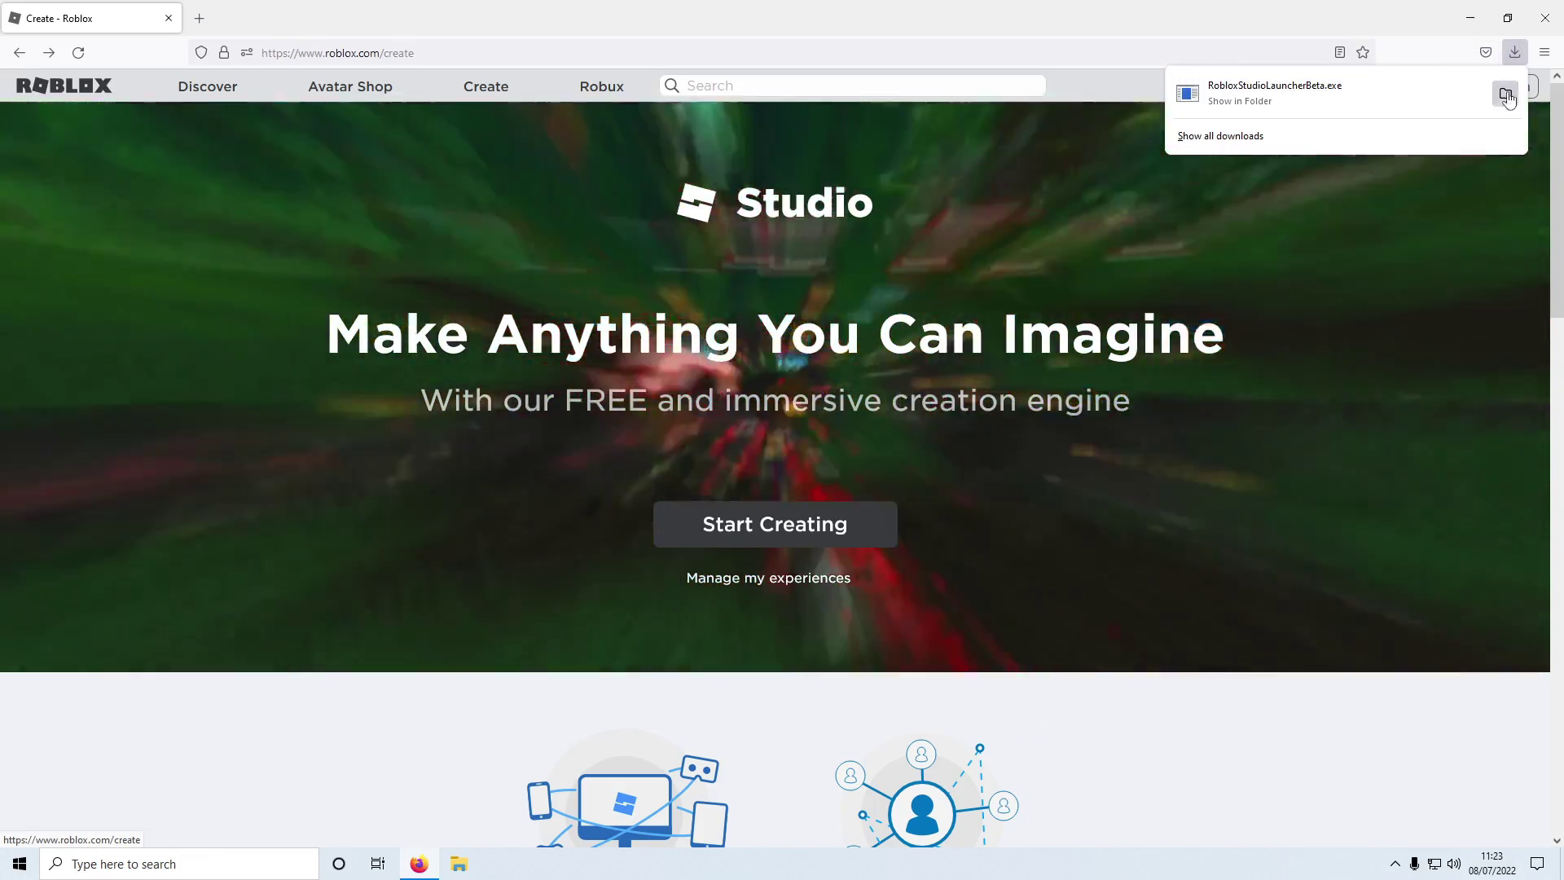
pyautogui.click(1505, 93)
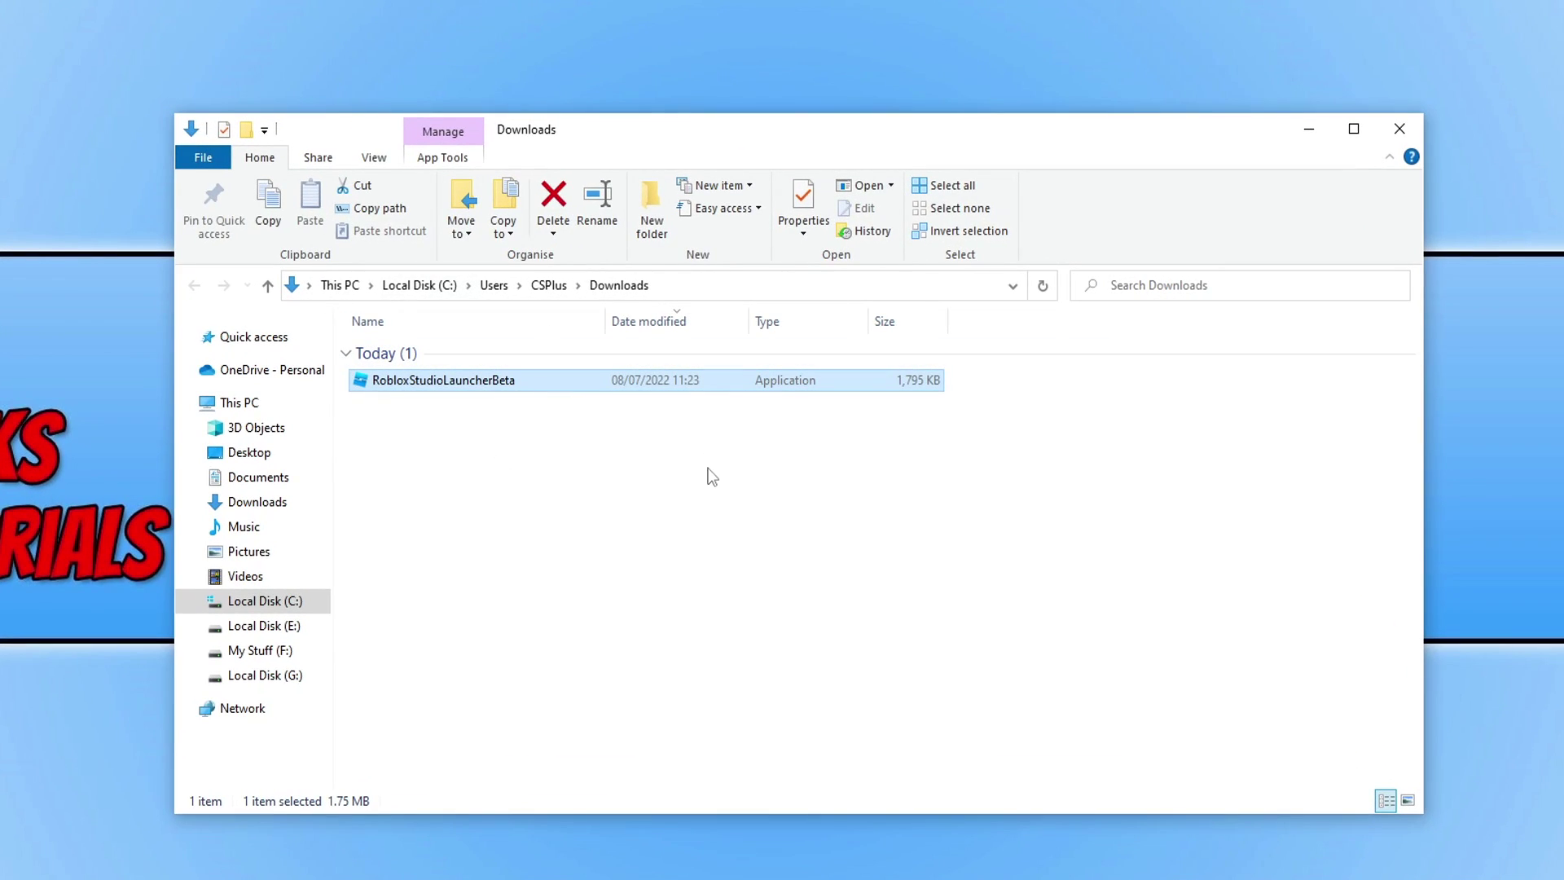
# - Run the downloaded RobloxStudioLauncherBeta as administrator to reinstall Roblox Studio
pyautogui.rightClick(451, 384)
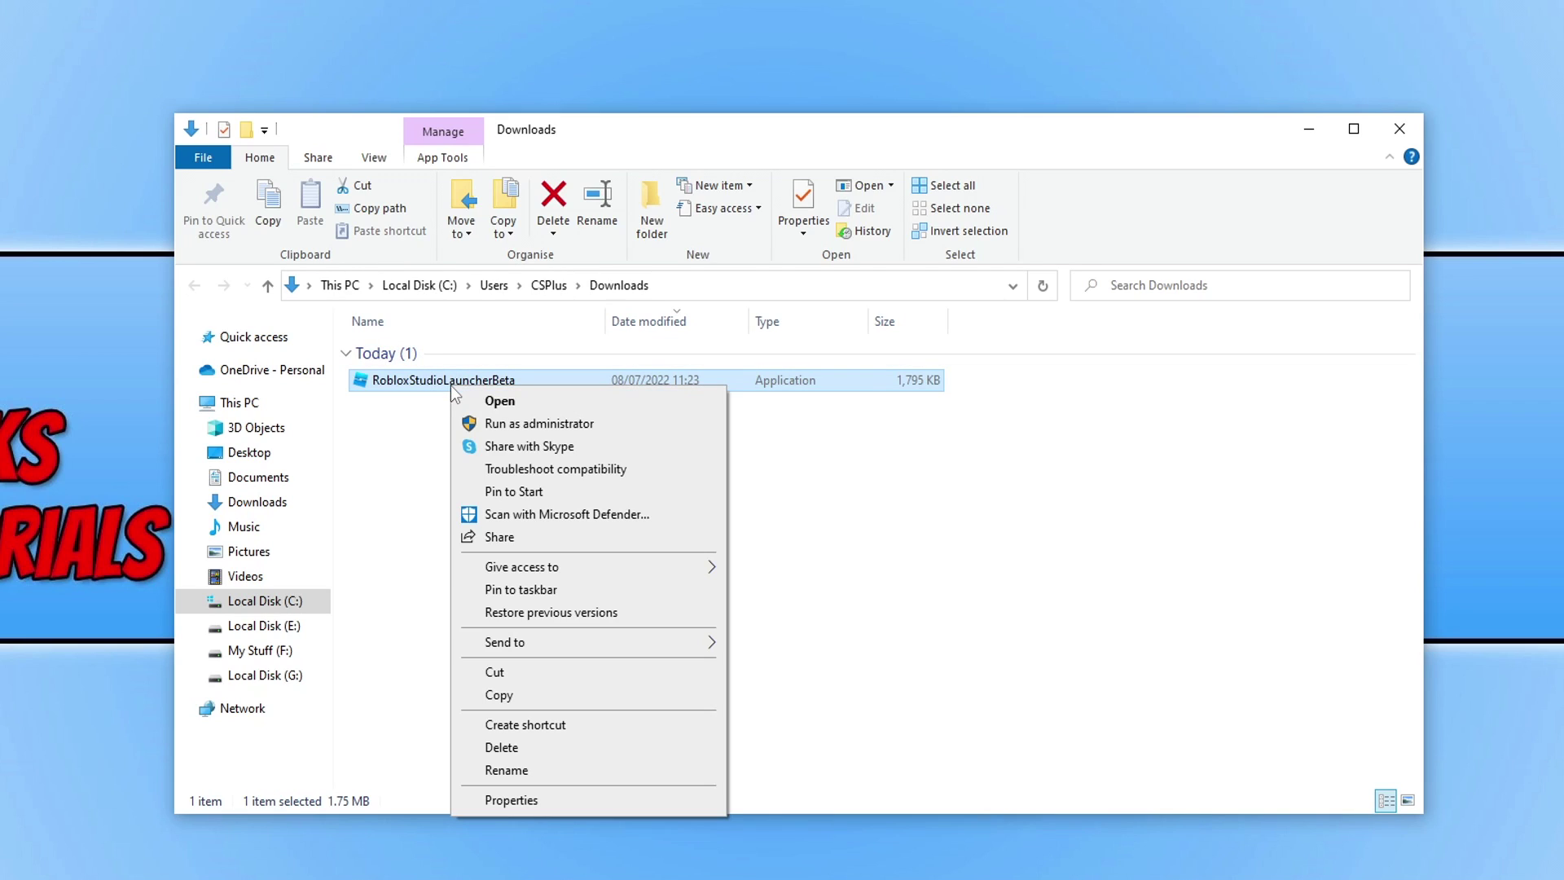
pyautogui.click(602, 424)
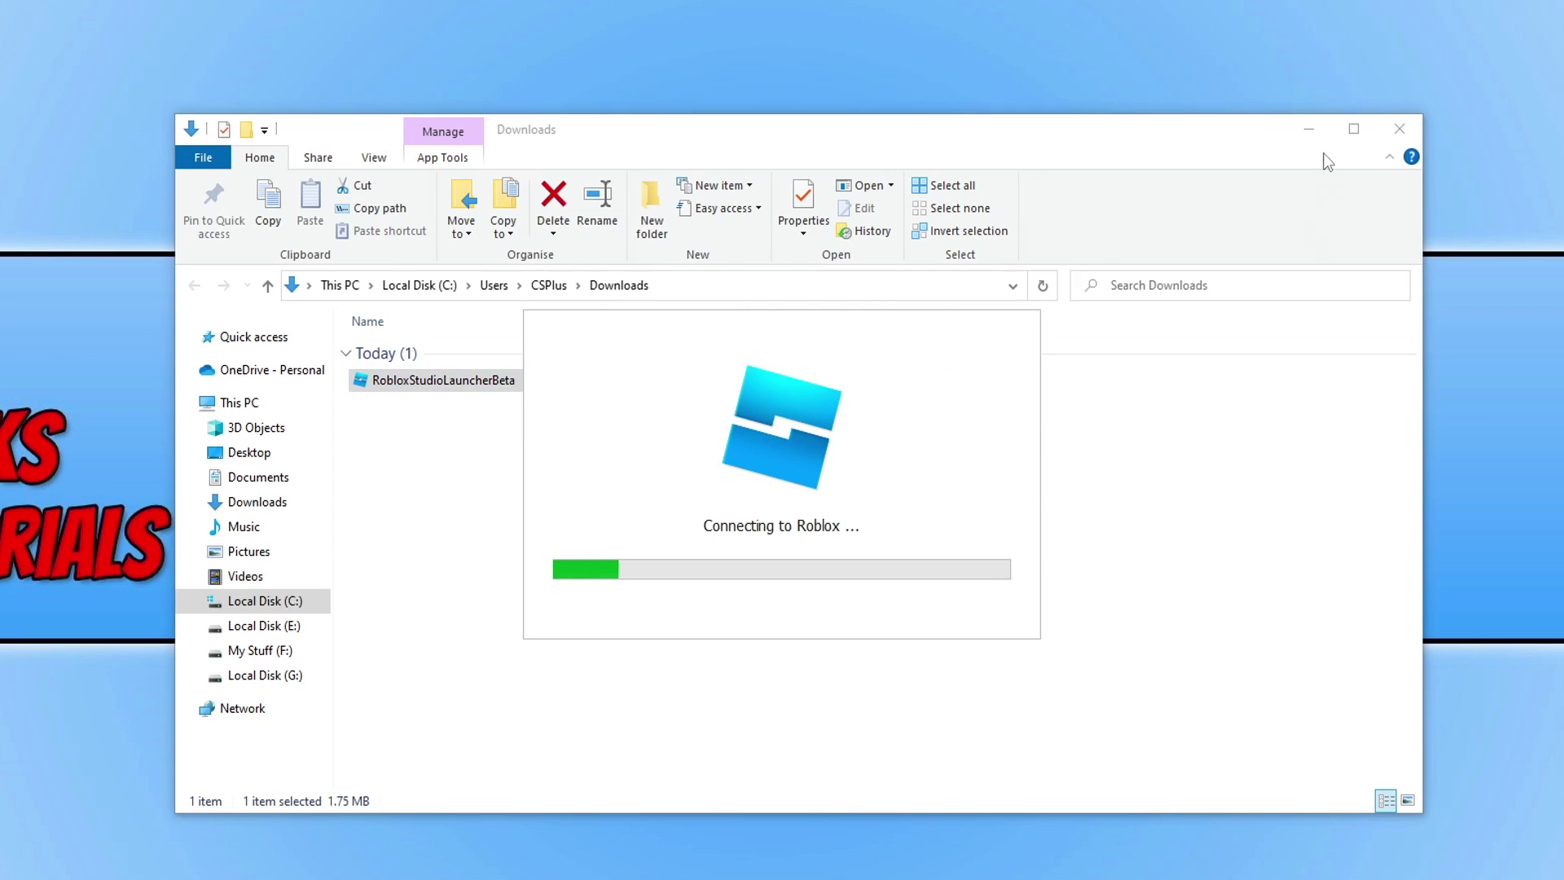
pyautogui.click(1309, 129)
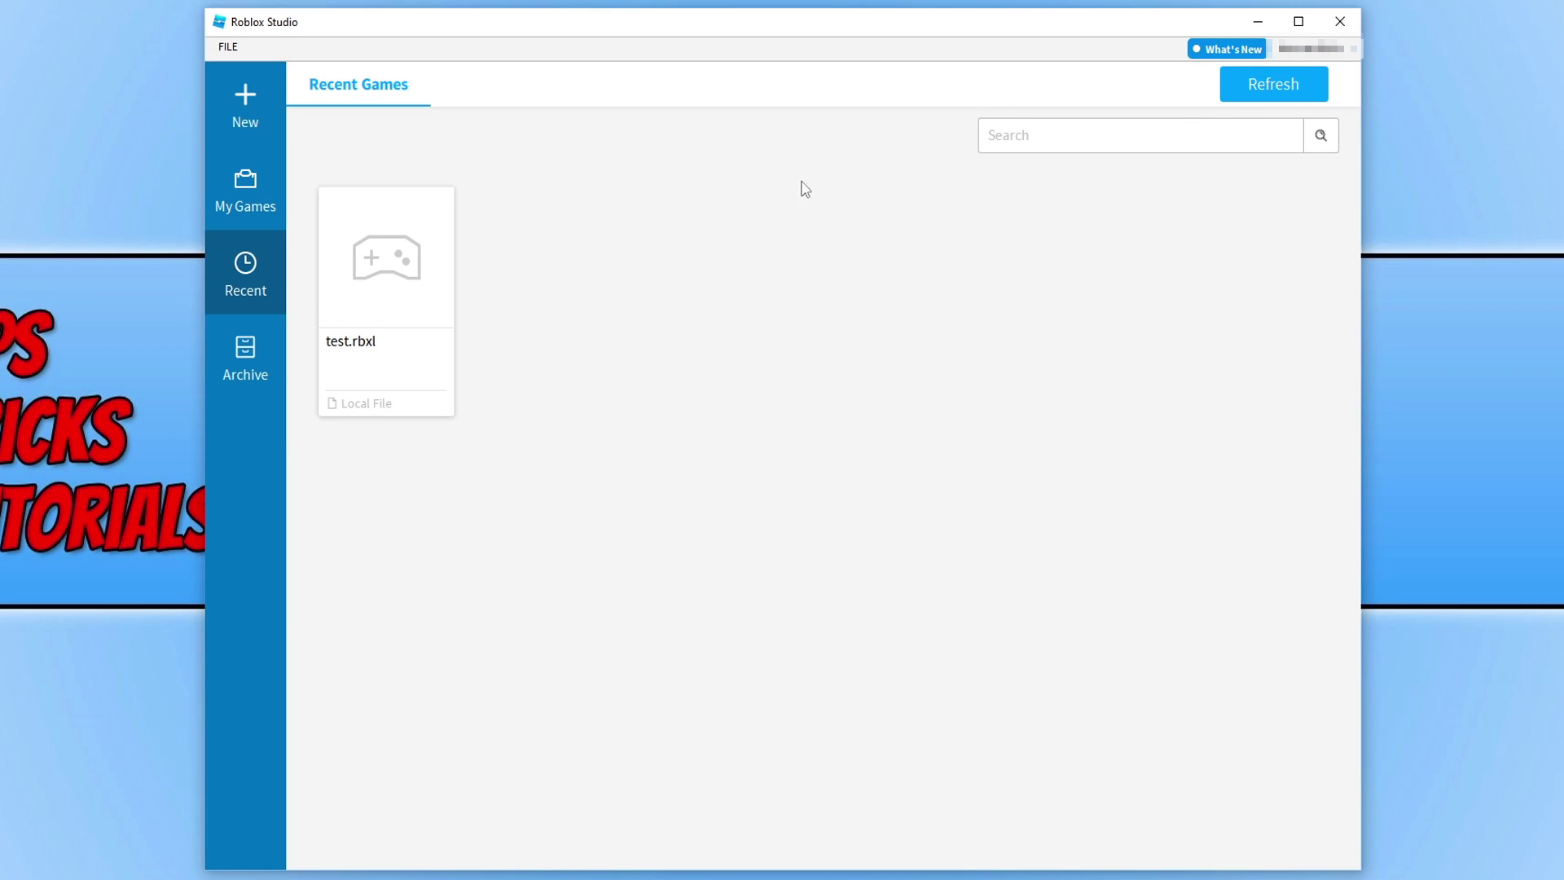
pyautogui.moveTo(402, 279)
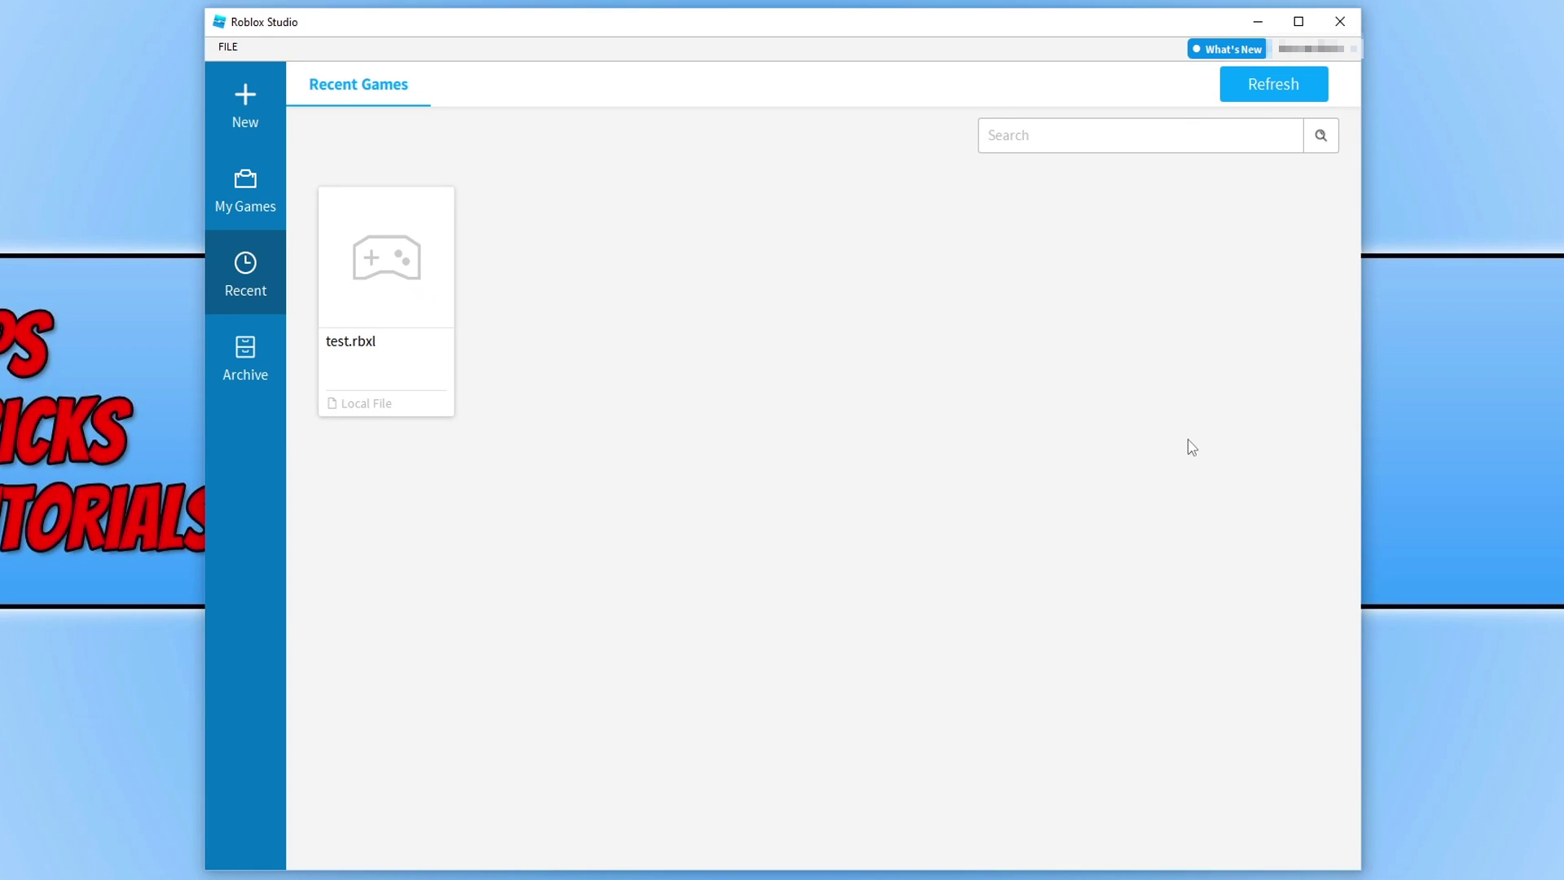